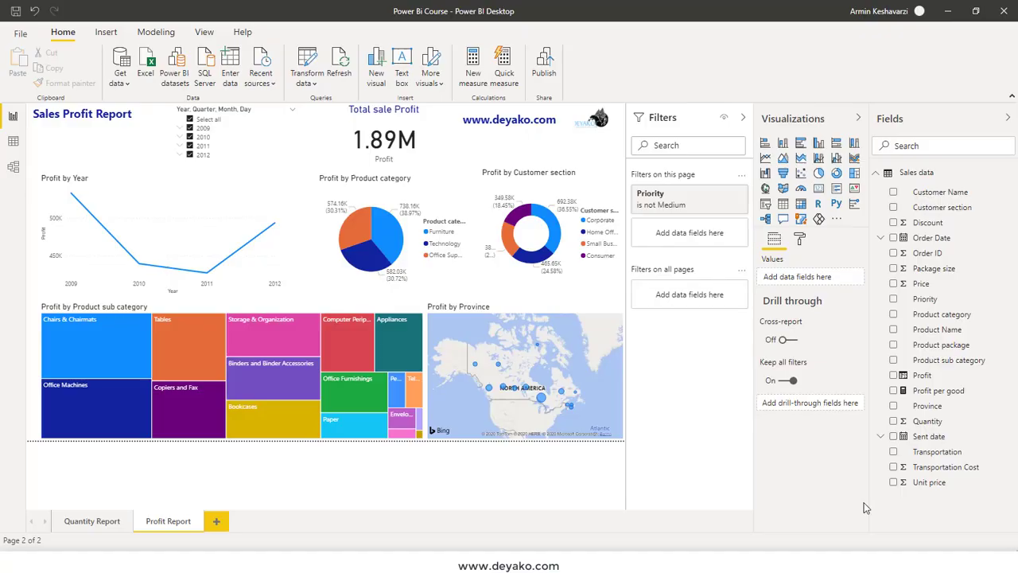
- Check the Quantity Report page, then start an Excel import of Customer Info.xlsx
left_click(119, 522)
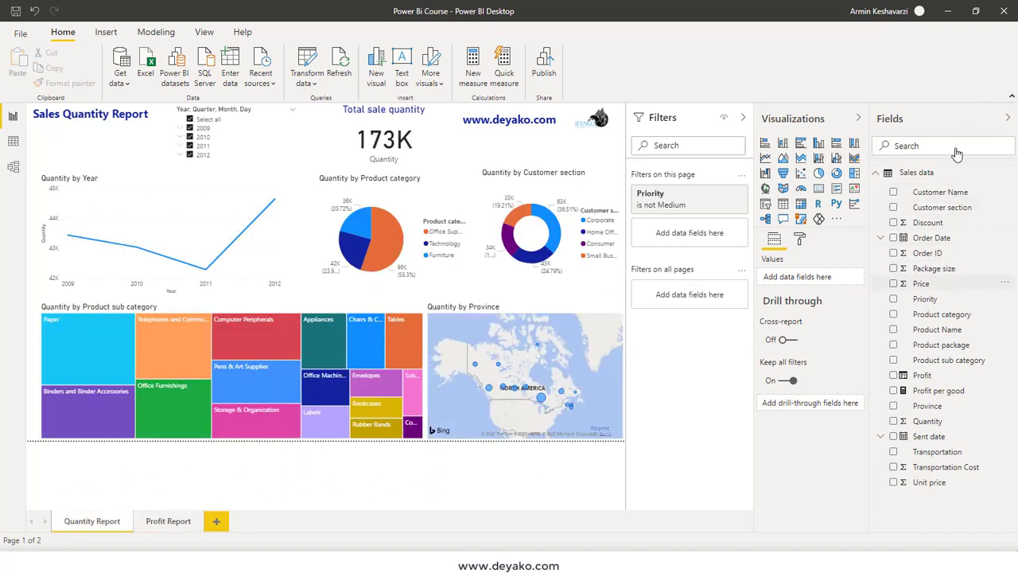
left_click(149, 523)
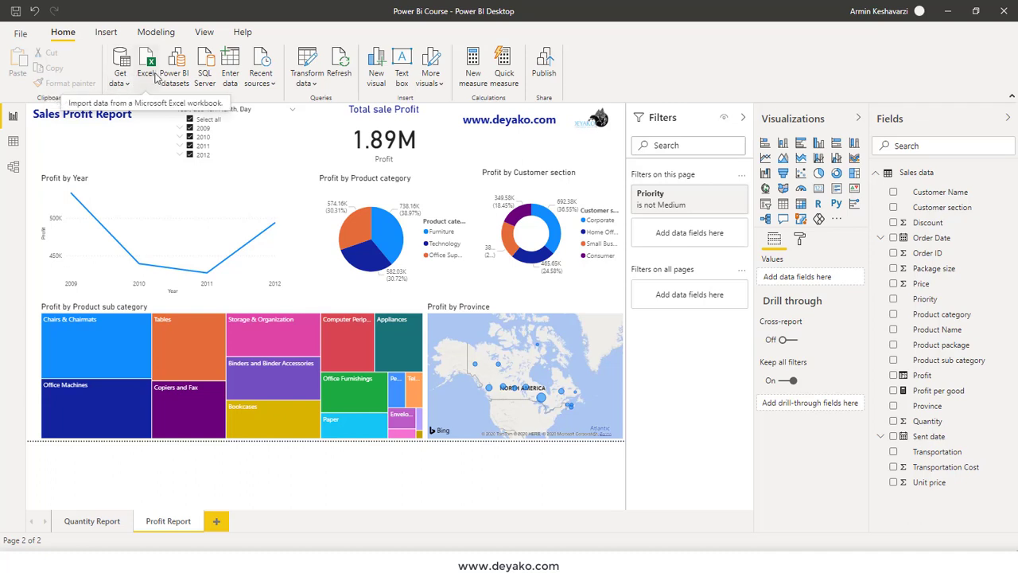
left_click(116, 87)
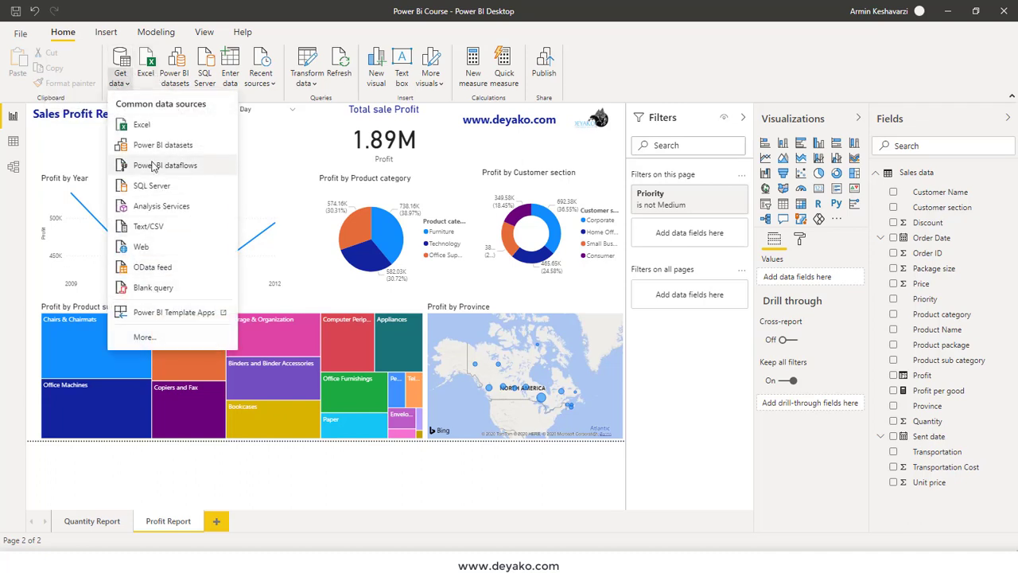
left_click(146, 75)
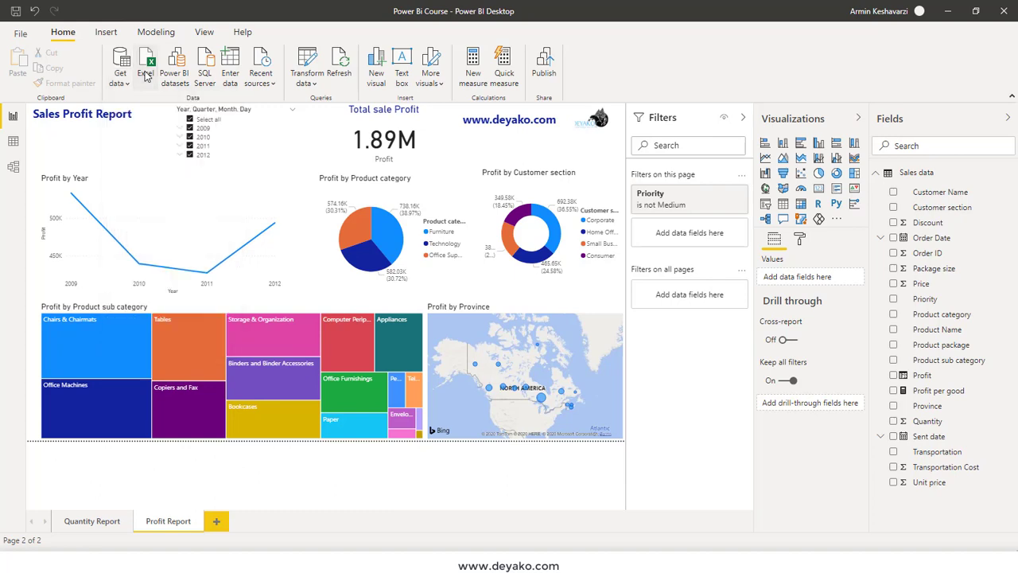
left_click(145, 75)
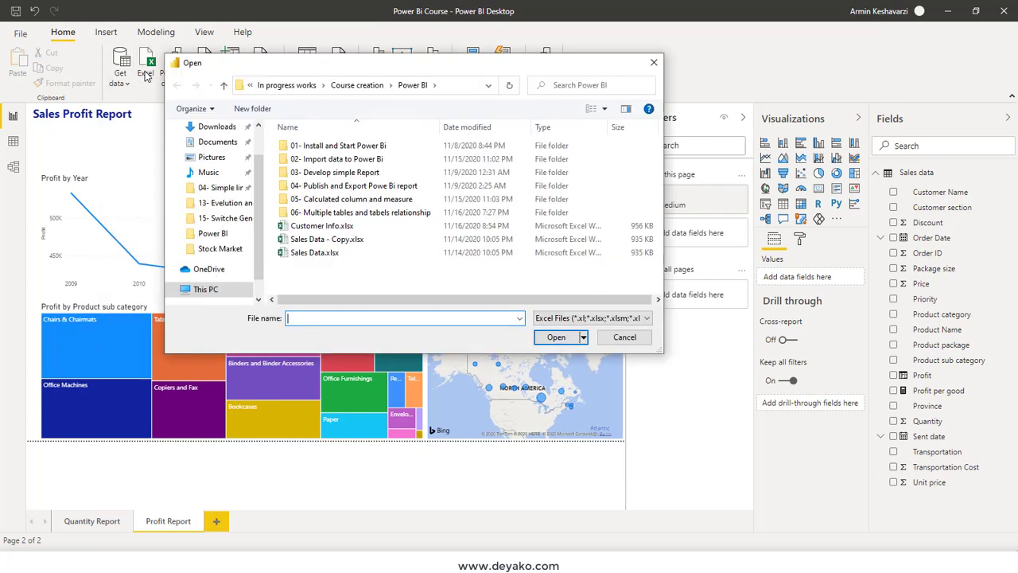
left_click(348, 229)
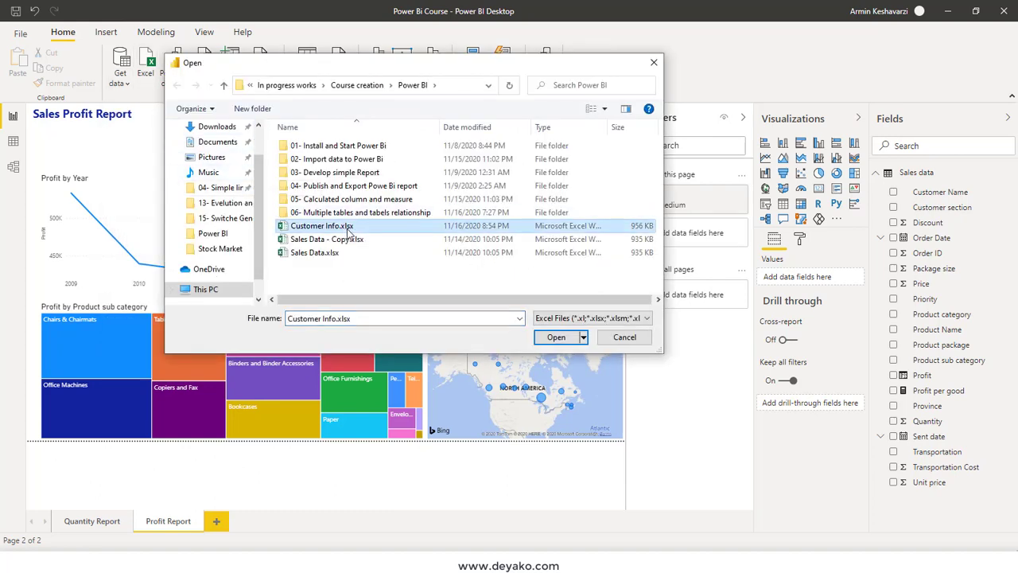
left_click(556, 337)
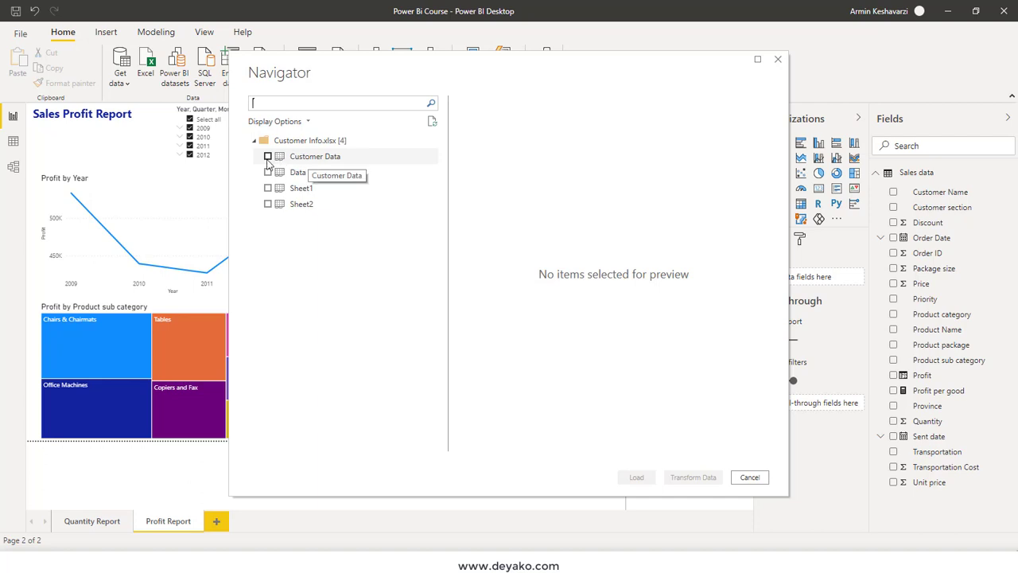
- Select the Customer Data sheet in Navigator and scroll its preview to review all columns
left_click(268, 158)
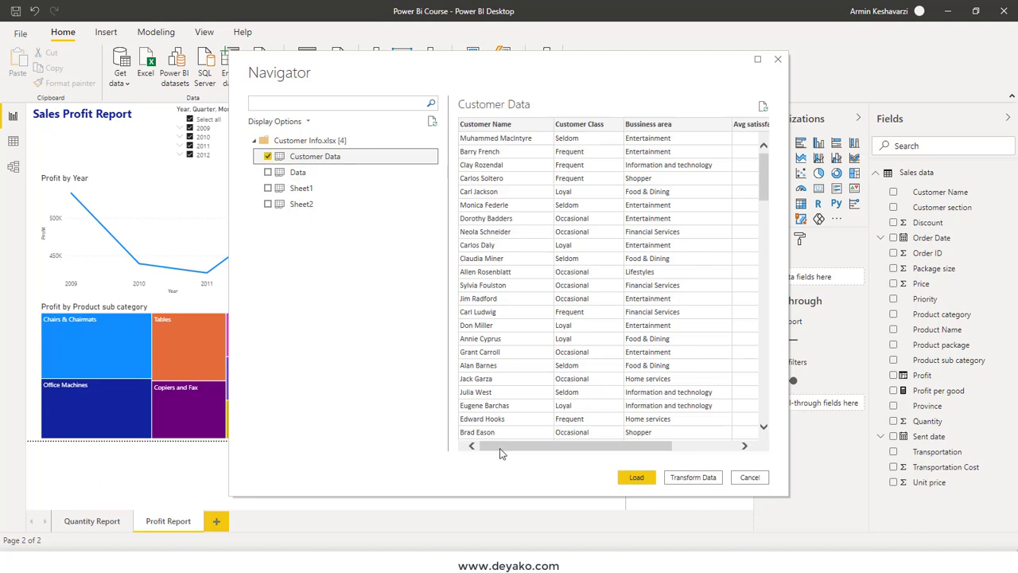
mouse_move(506, 450)
left_mouse_down()
mouse_move(582, 454)
mouse_move(493, 449)
left_mouse_up()
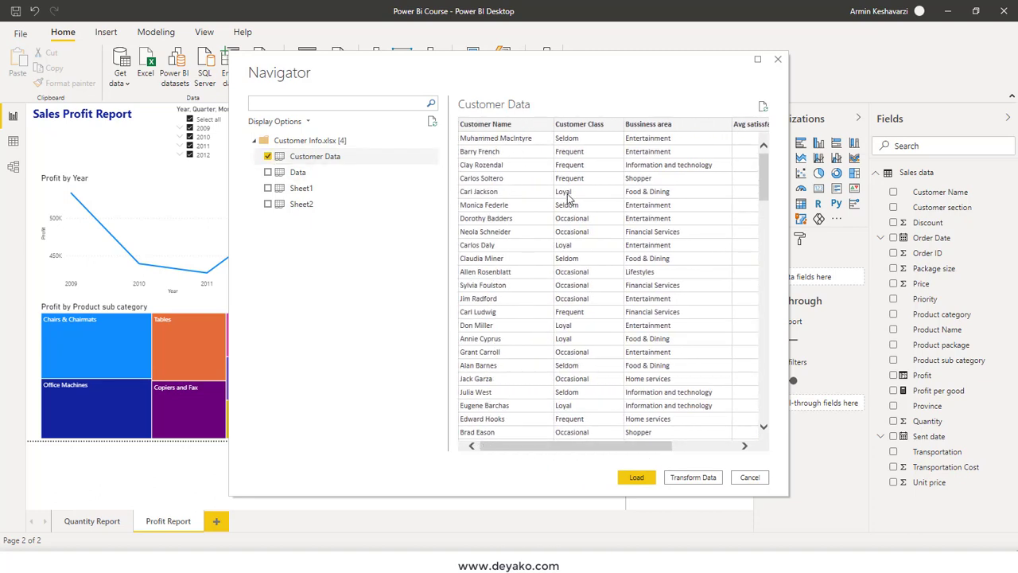
scroll(567, 200, "down", 3)
scroll(568, 199, "up", 3)
left_click_drag(534, 452, 602, 450)
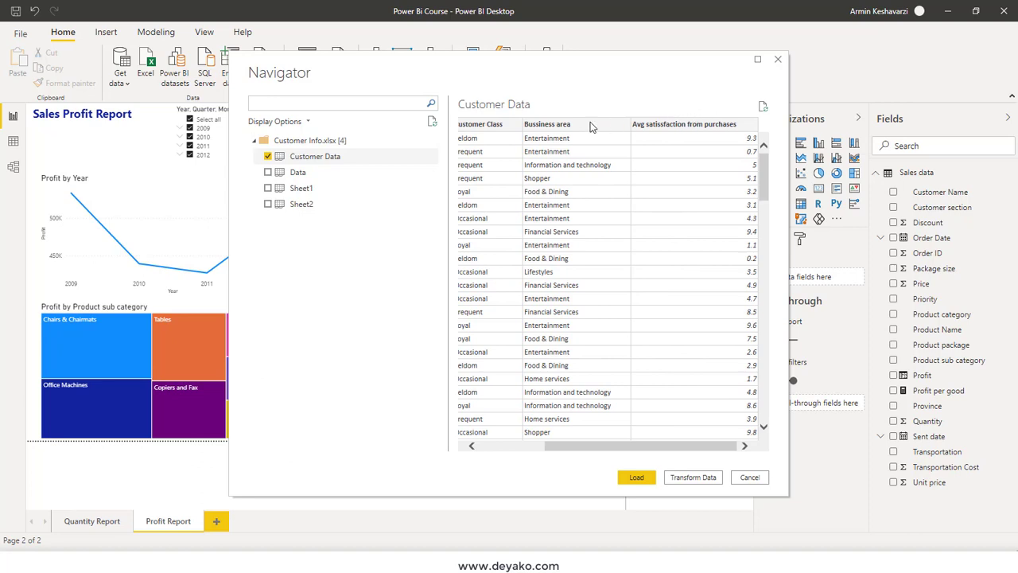
left_click_drag(555, 451, 485, 451)
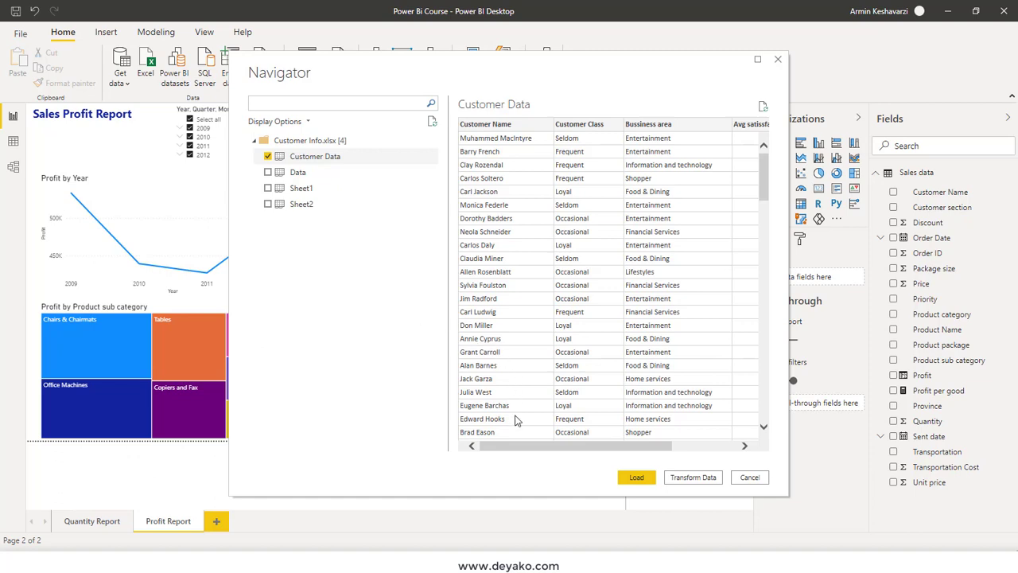
left_click_drag(517, 448, 482, 460)
mouse_move(527, 447)
left_mouse_down()
mouse_move(585, 451)
mouse_move(518, 455)
left_mouse_up()
- Load Customer Data and expand its fields: Avg satisfaction, Bussiness area, Customer Class, Customer Name
left_click(637, 478)
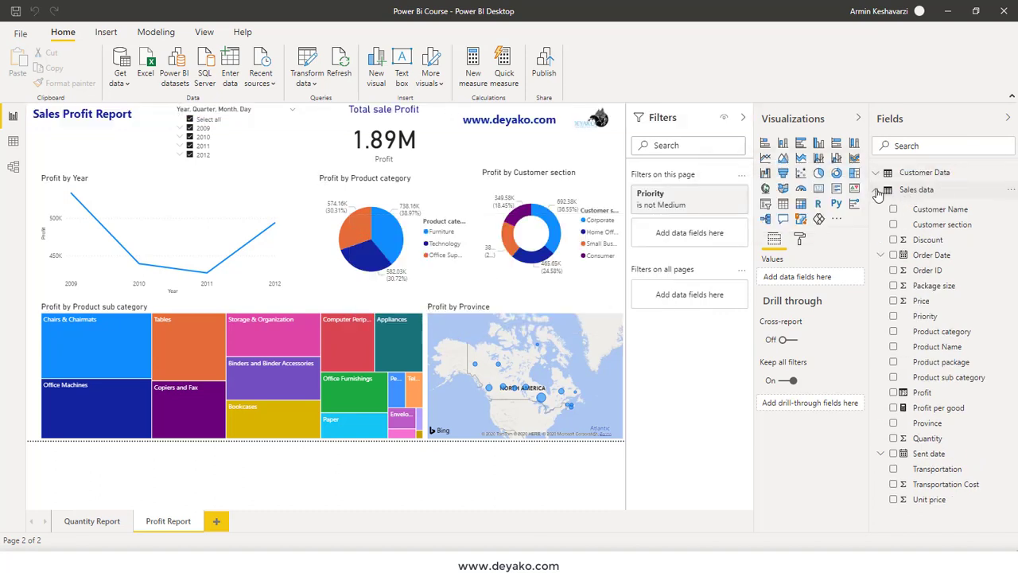
left_click(915, 193)
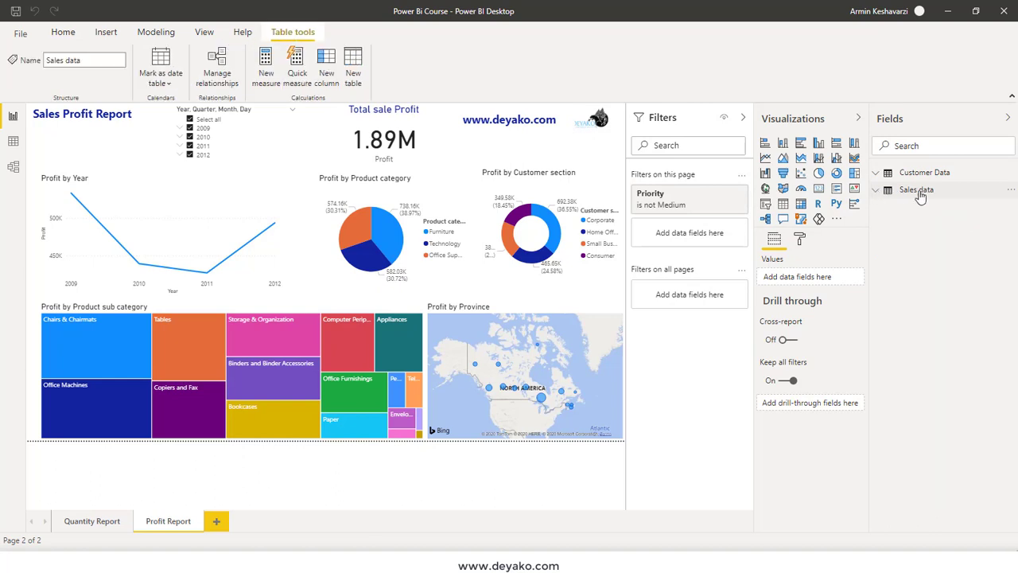
left_click(877, 191)
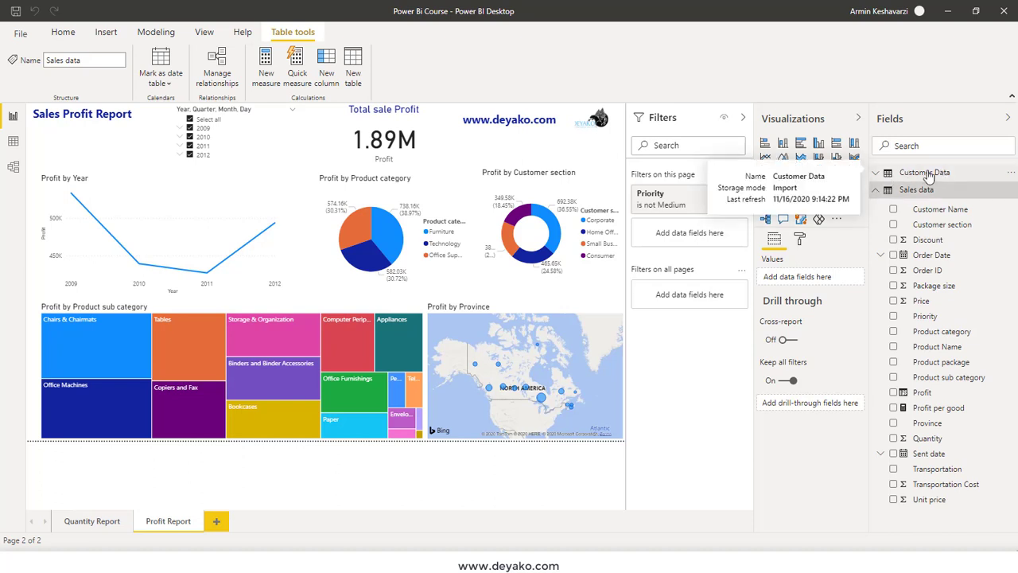
left_click(879, 173)
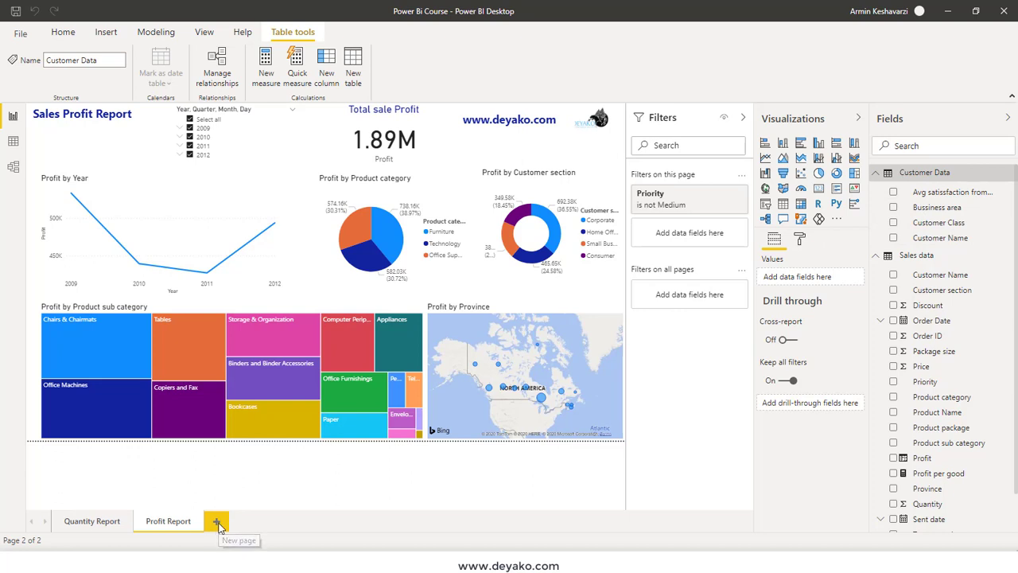
- Add a new report page and name it Customer
left_click(216, 522)
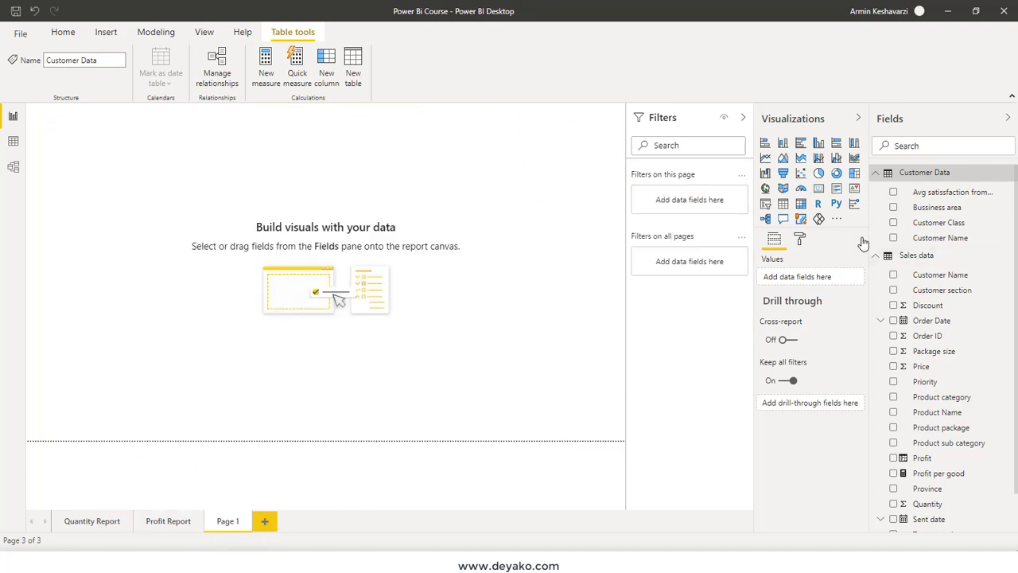
left_click(232, 523)
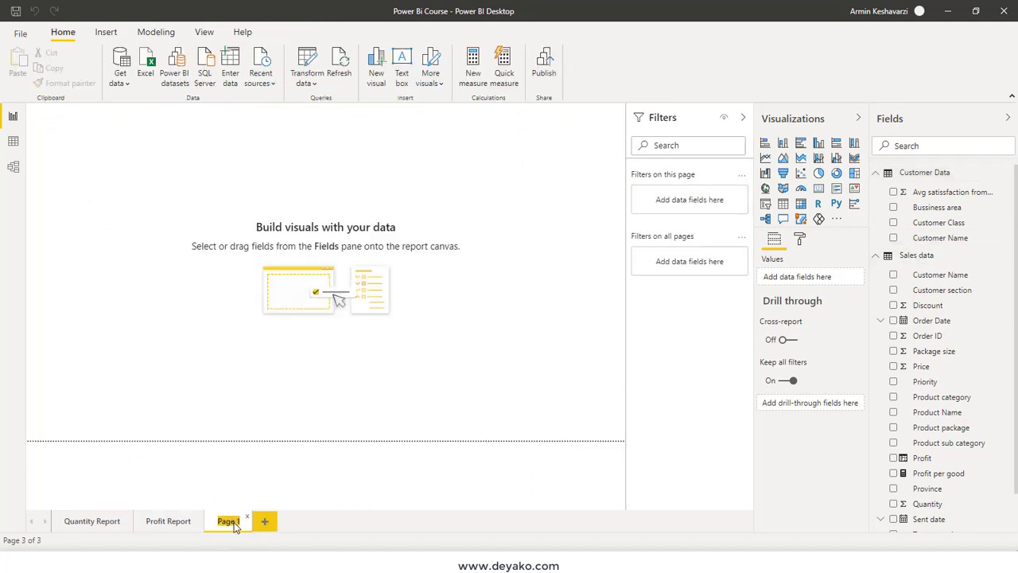
type("dtomer")
left_click(320, 388)
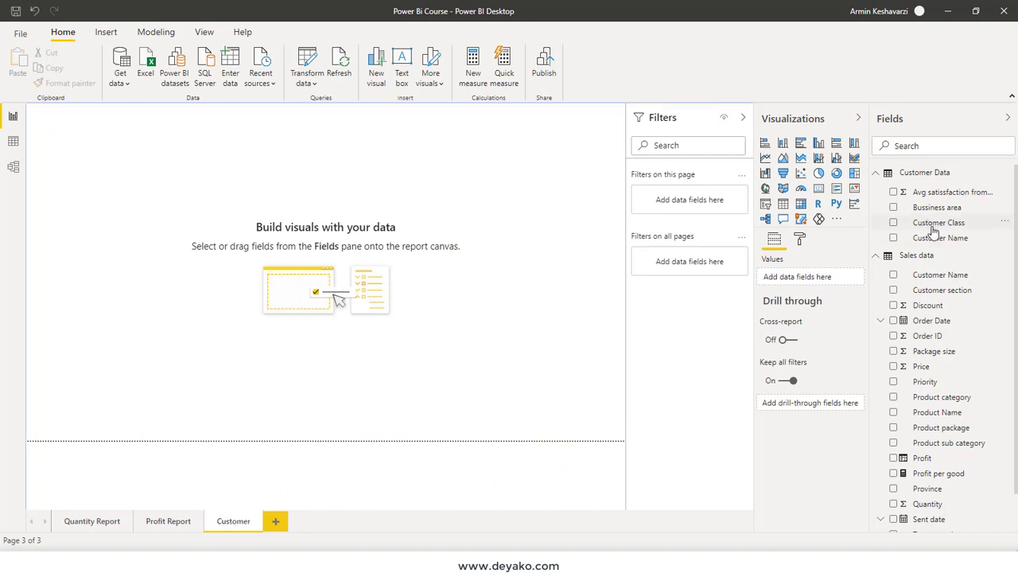
- Add a Customer Class table visual, then switch to the Sales data rows in Data view
left_click(894, 223)
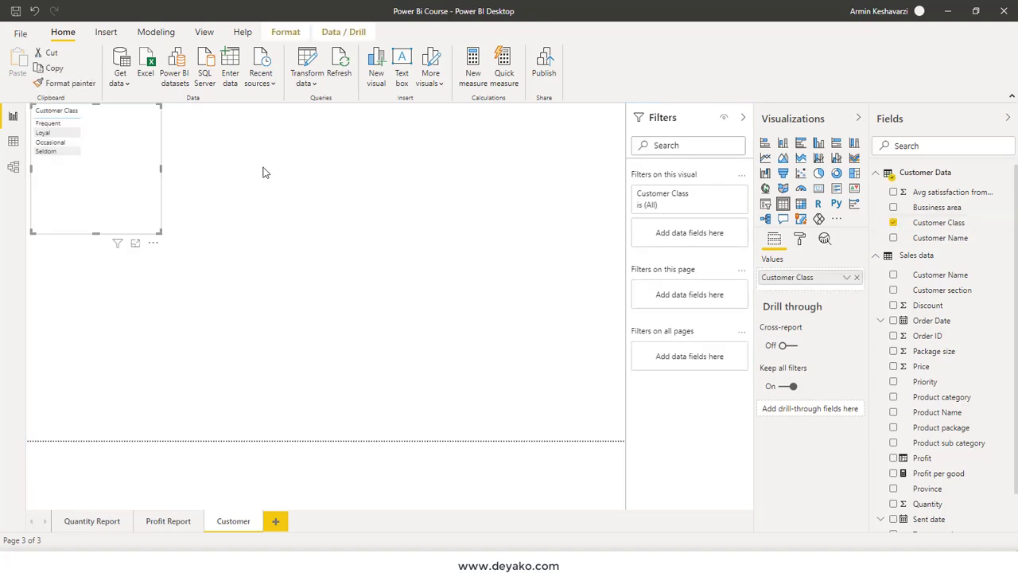
left_click(74, 135)
left_click(13, 143)
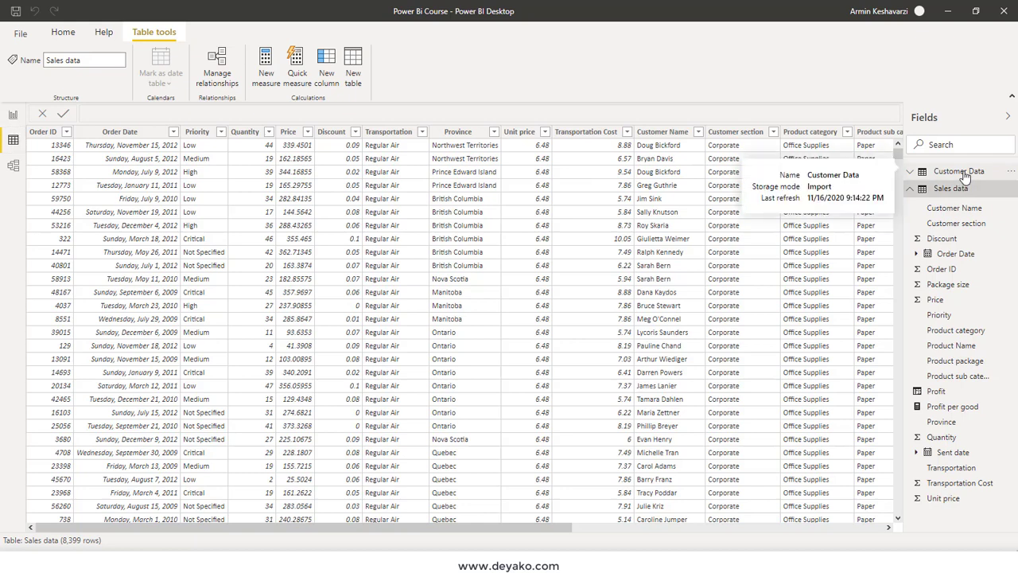
- Browse the Customer Data rows, selecting its Customer Class and Customer Name columns
left_click(965, 175)
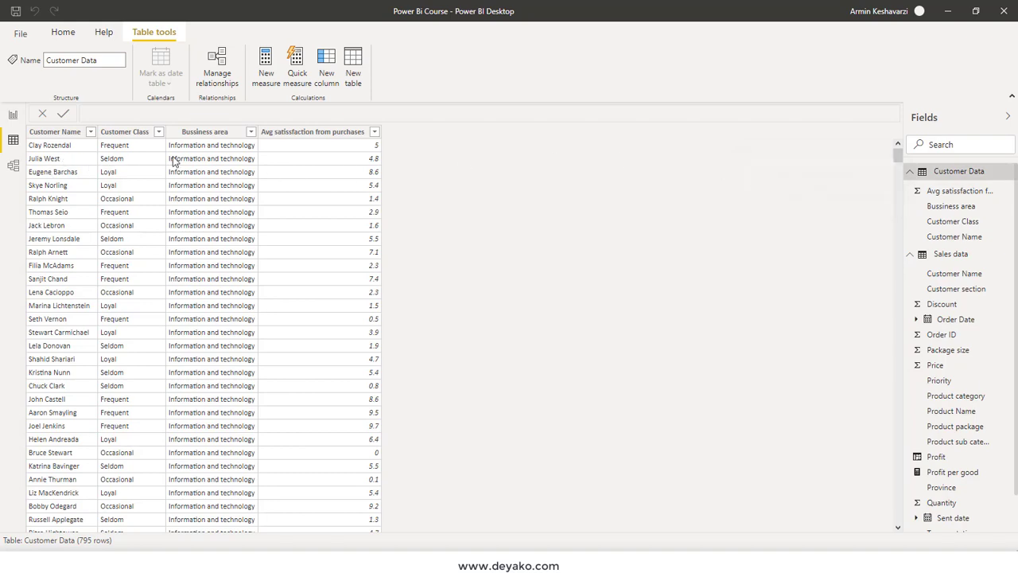
left_click(958, 256)
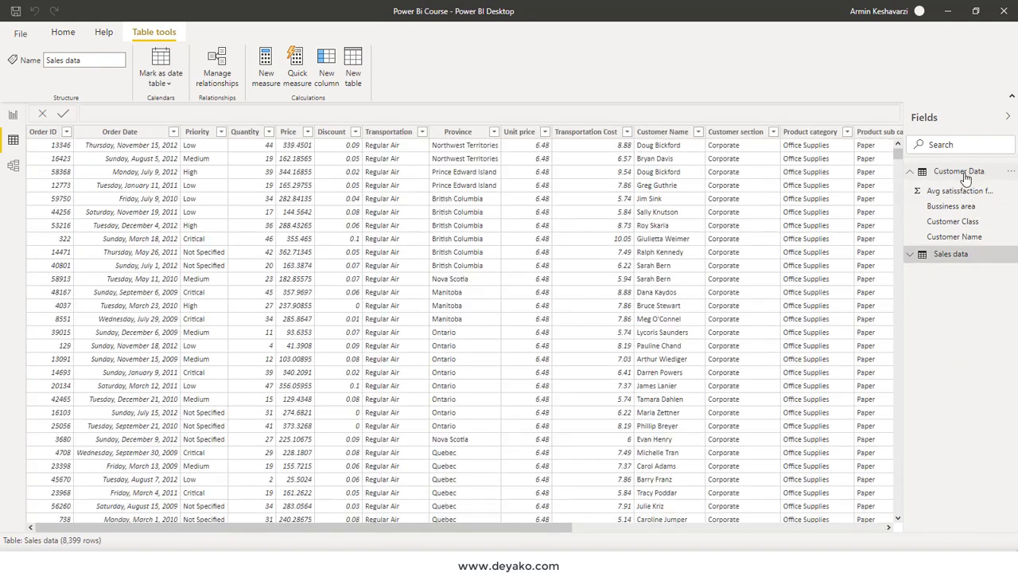
left_click(964, 173)
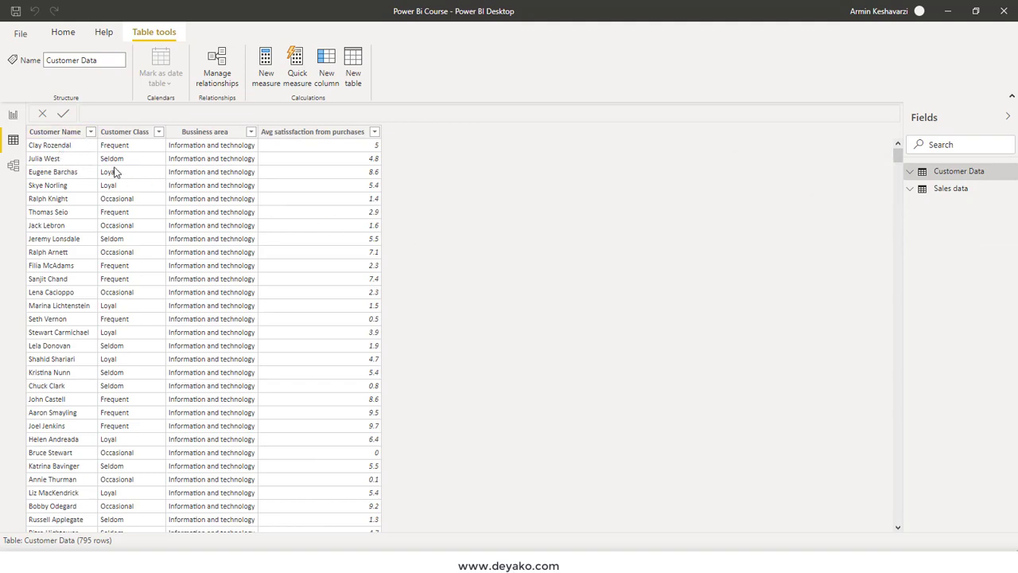
scroll(147, 183, "down", 1)
scroll(147, 215, "down", 2)
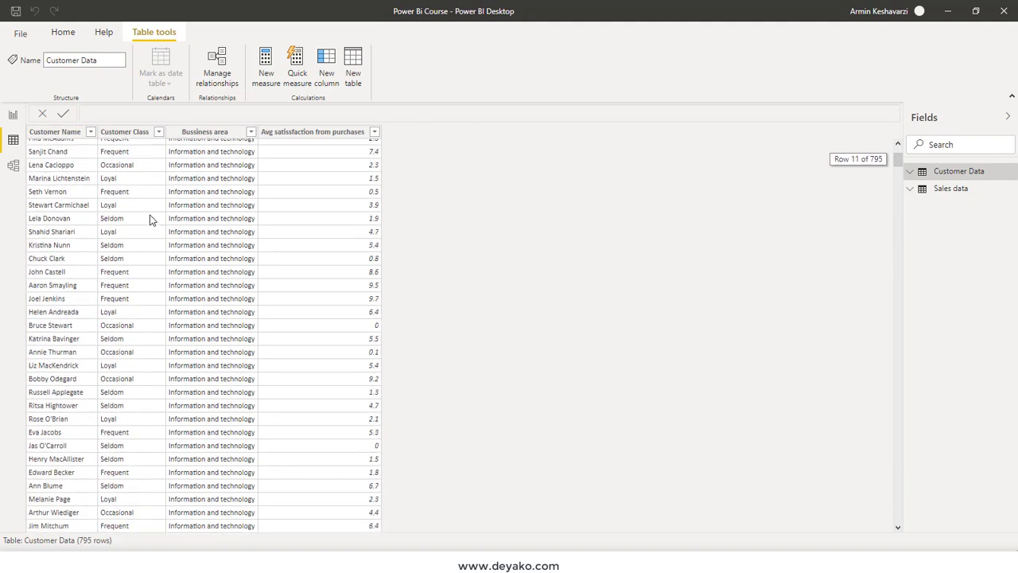
scroll(143, 199, "up", 4)
left_click(138, 172)
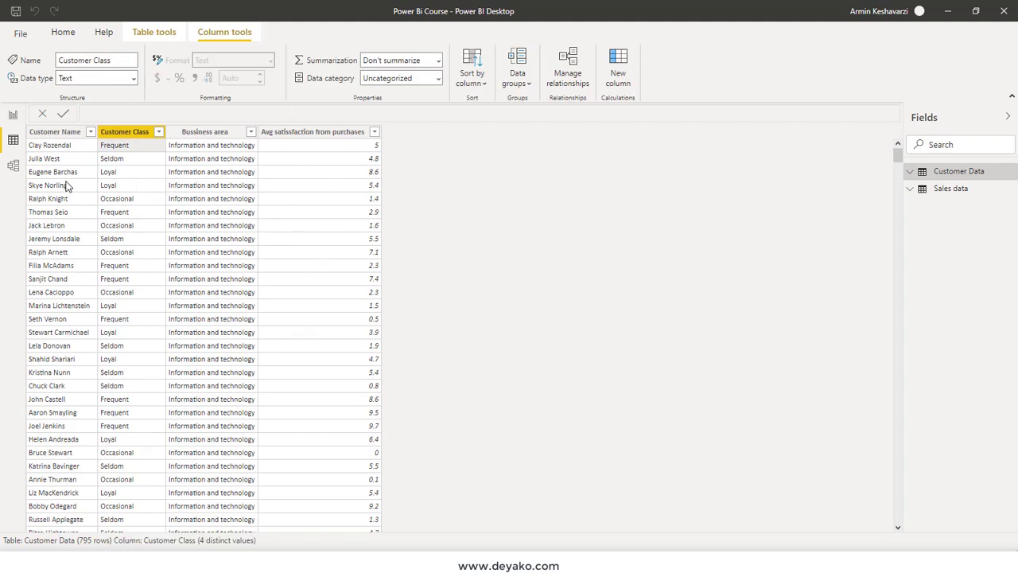
left_click(45, 134)
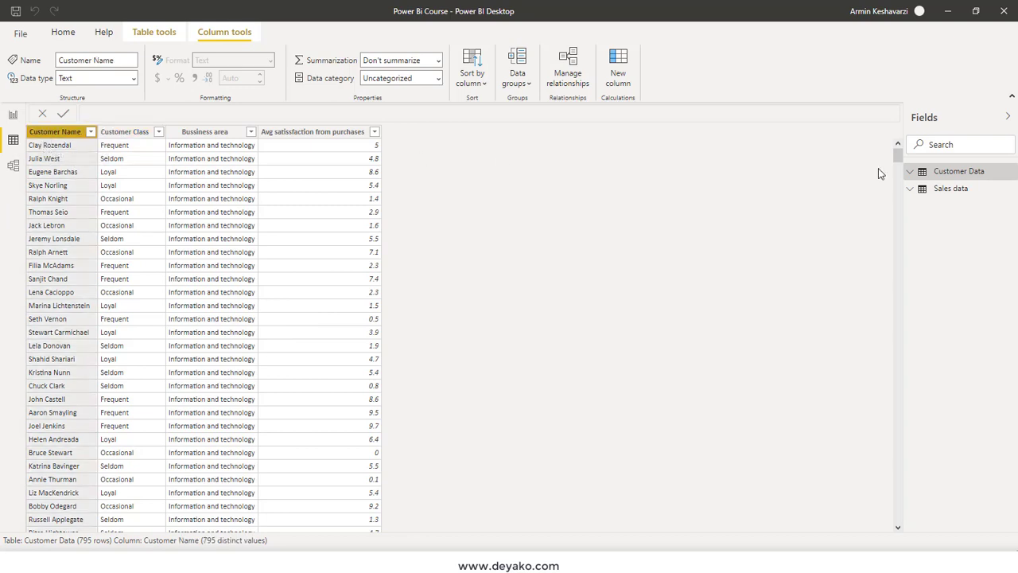
- Compare Customer Name in both tables, ending on Sales data's 795 distinct names
left_click(953, 188)
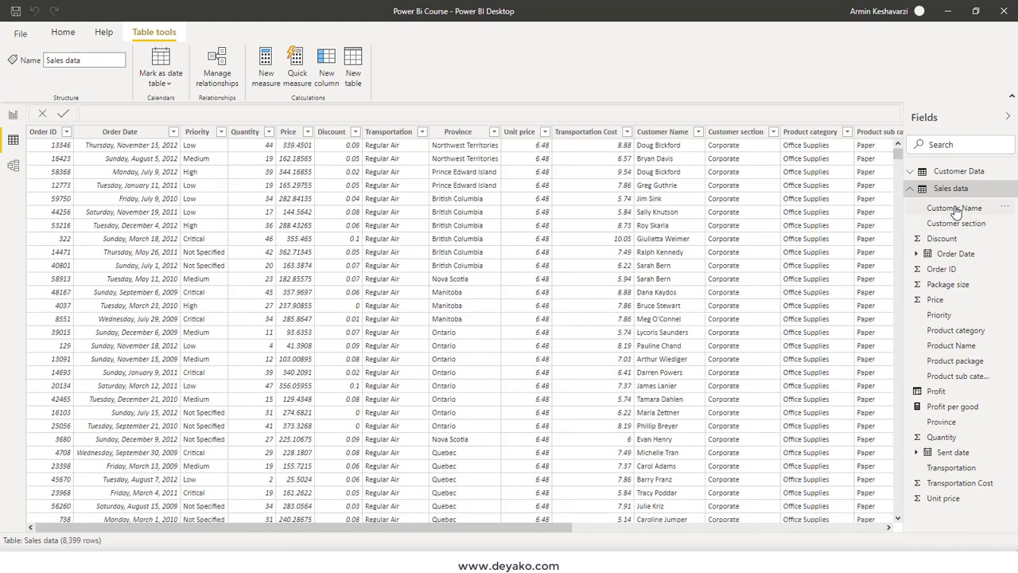
left_click(955, 208)
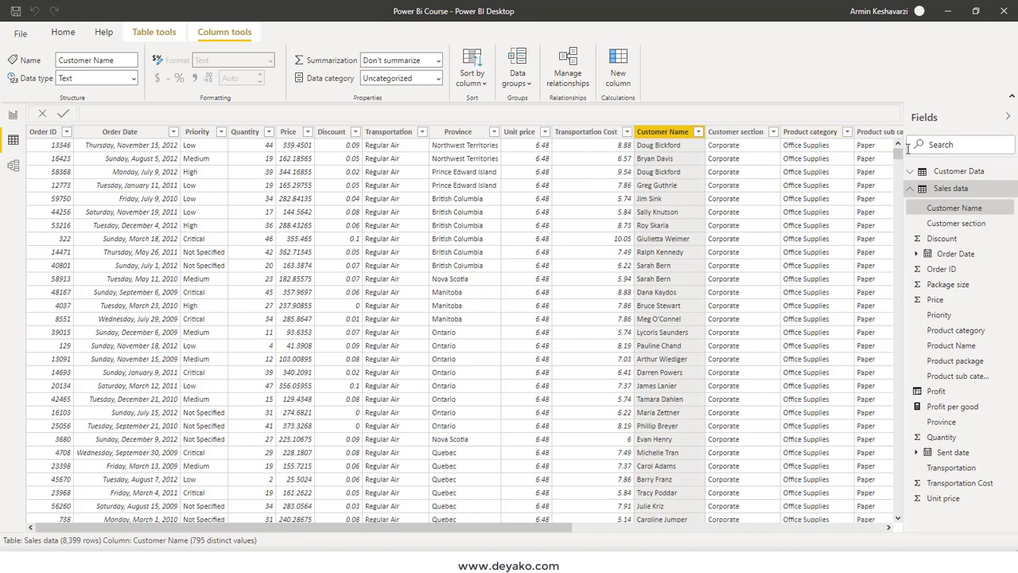
left_click(955, 172)
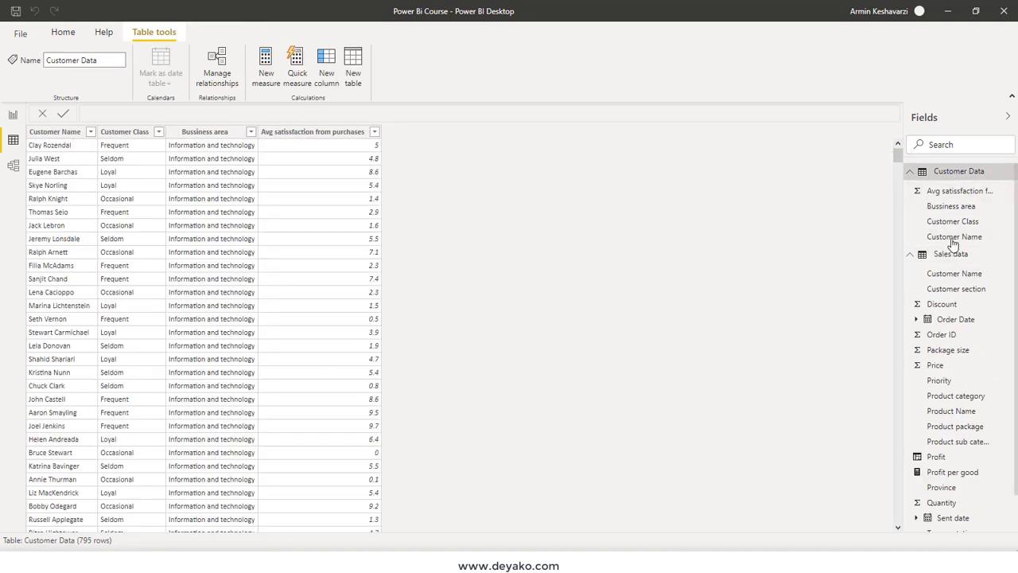
left_click(954, 236)
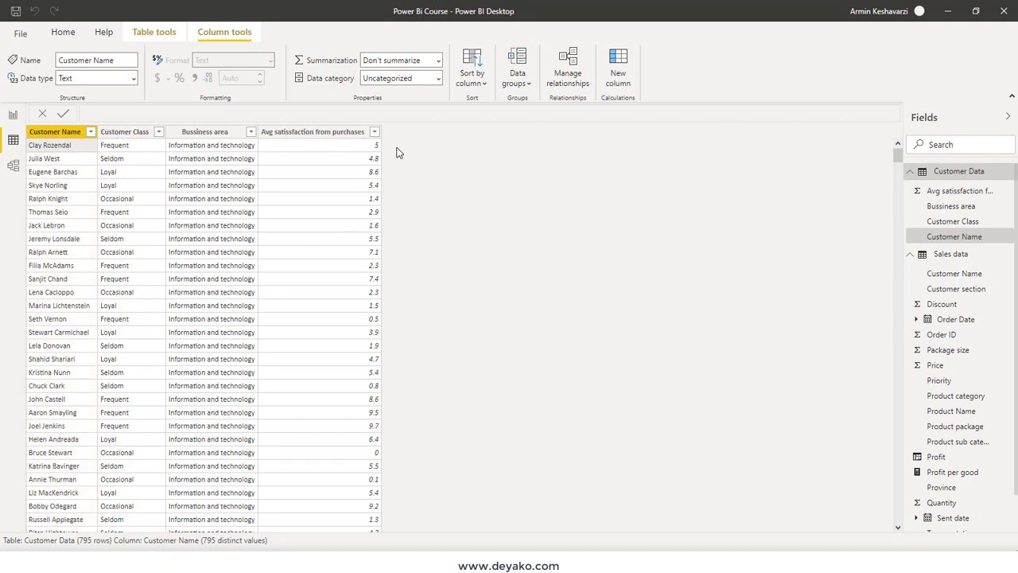
left_click(968, 274)
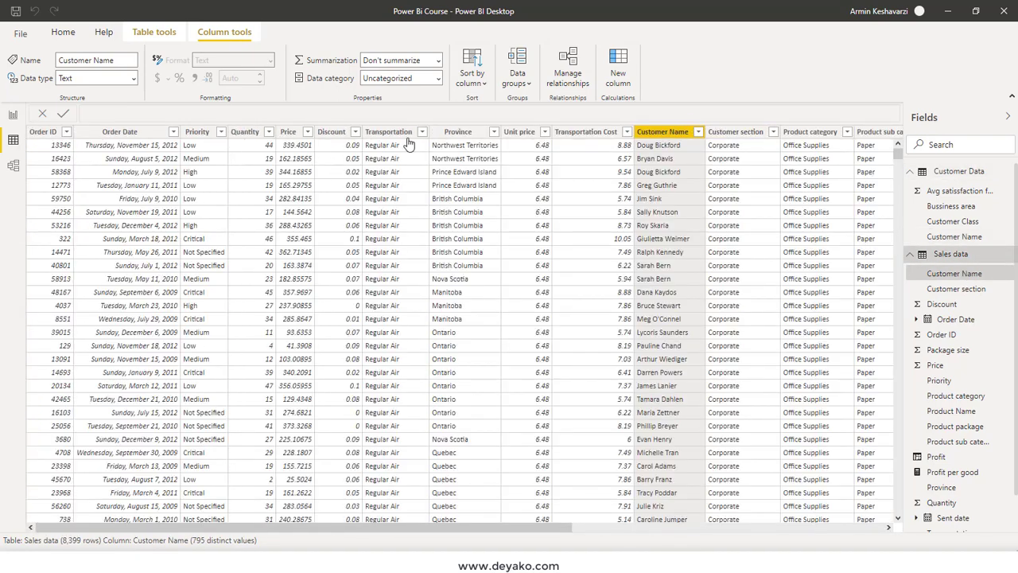
- Filter Sales data's Customer Name column to a single searched customer, showing five orders
left_click(698, 132)
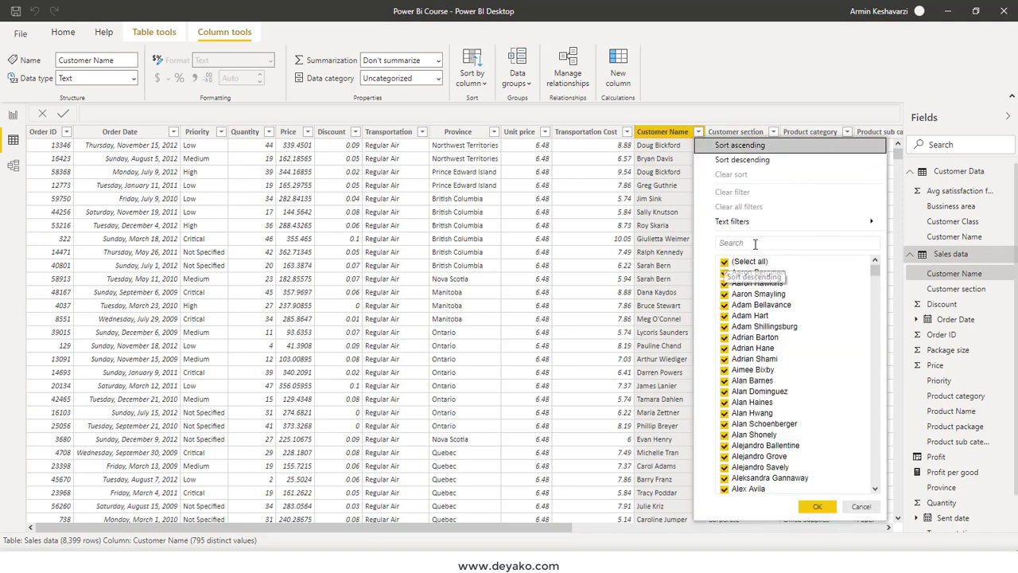
left_click(755, 243)
type("clay")
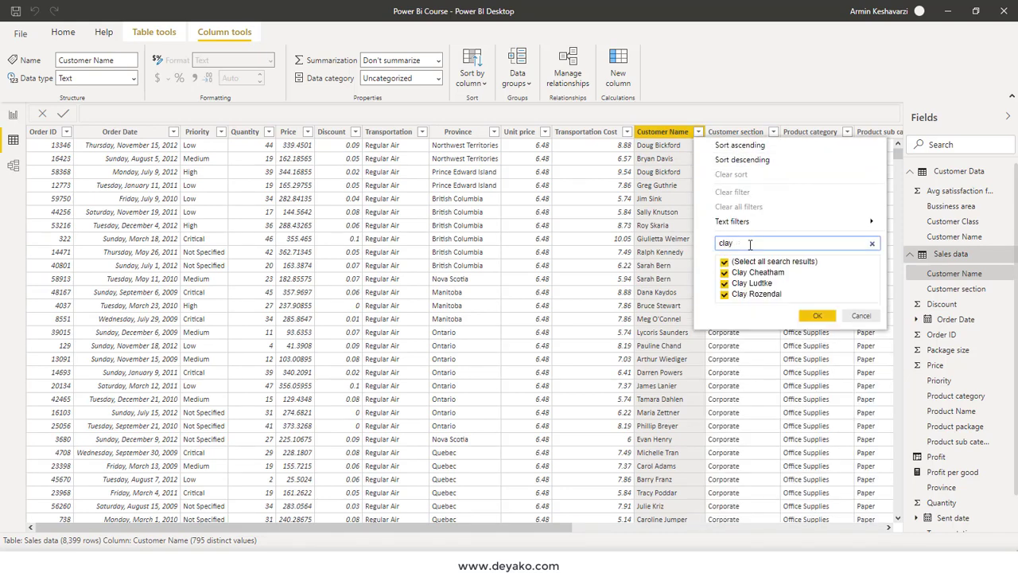
left_click(725, 262)
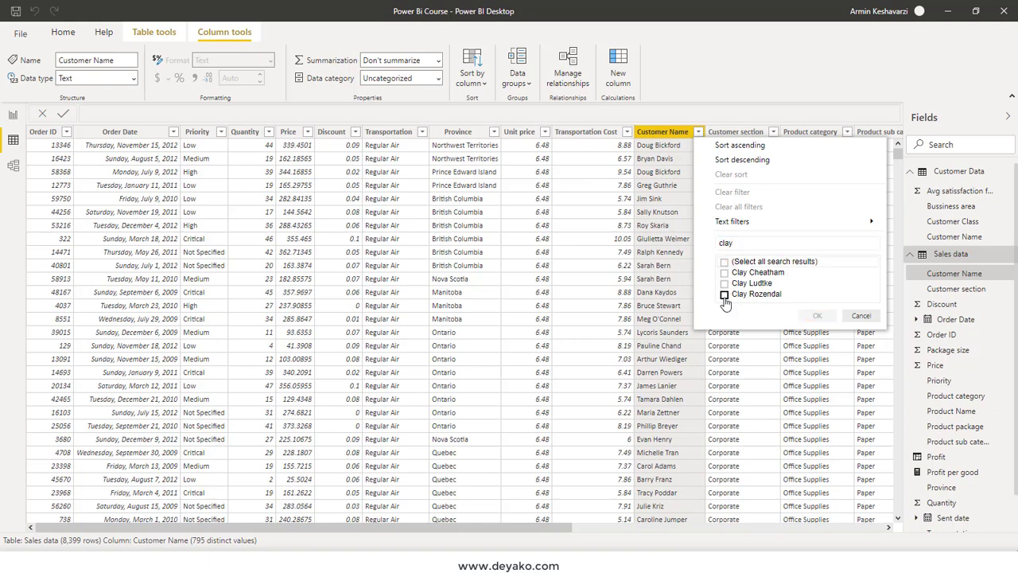
left_click(724, 294)
left_click(818, 316)
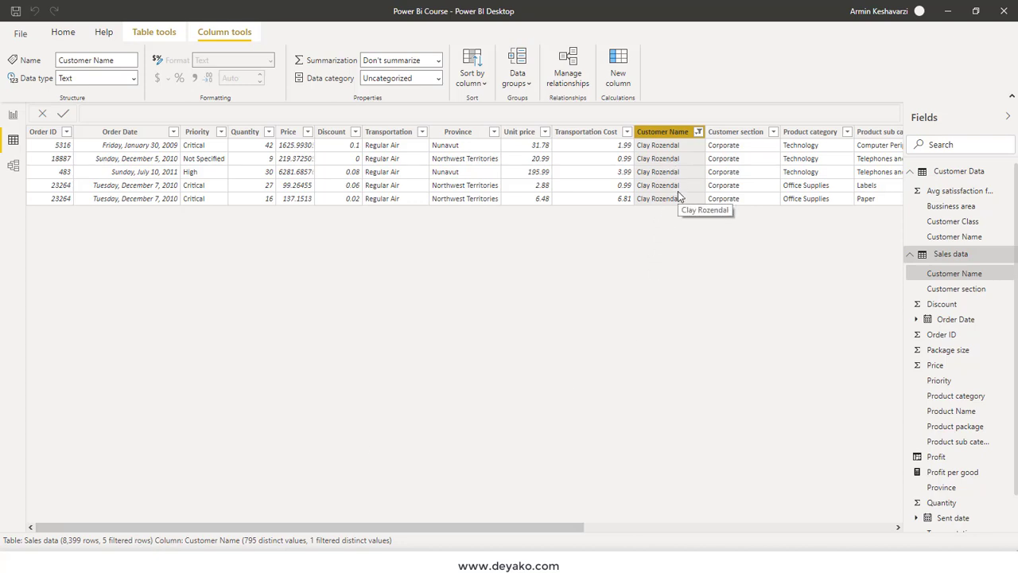
- Clear the Customer Name filter and return to the Customer report page
left_click(699, 133)
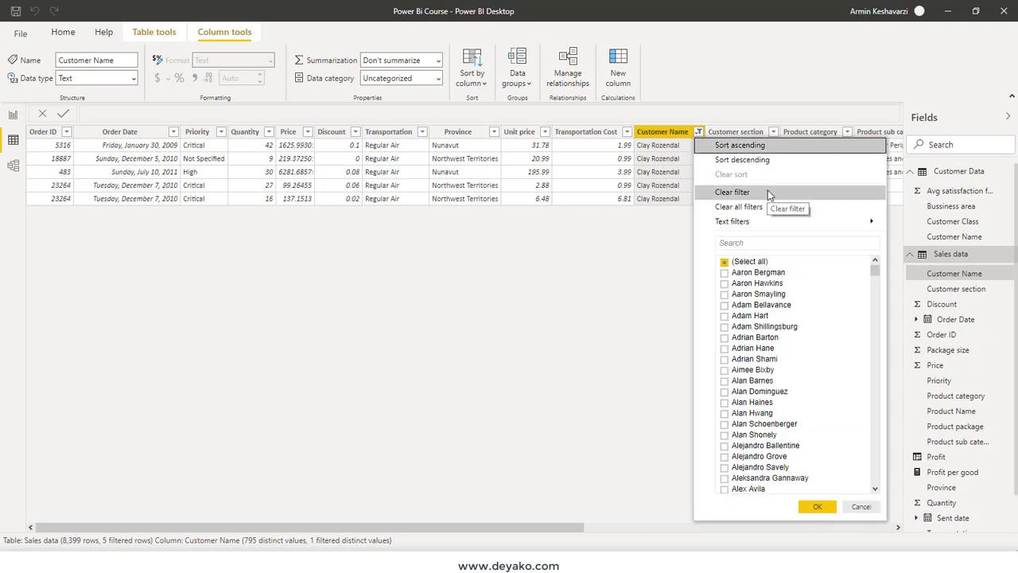
left_click(756, 208)
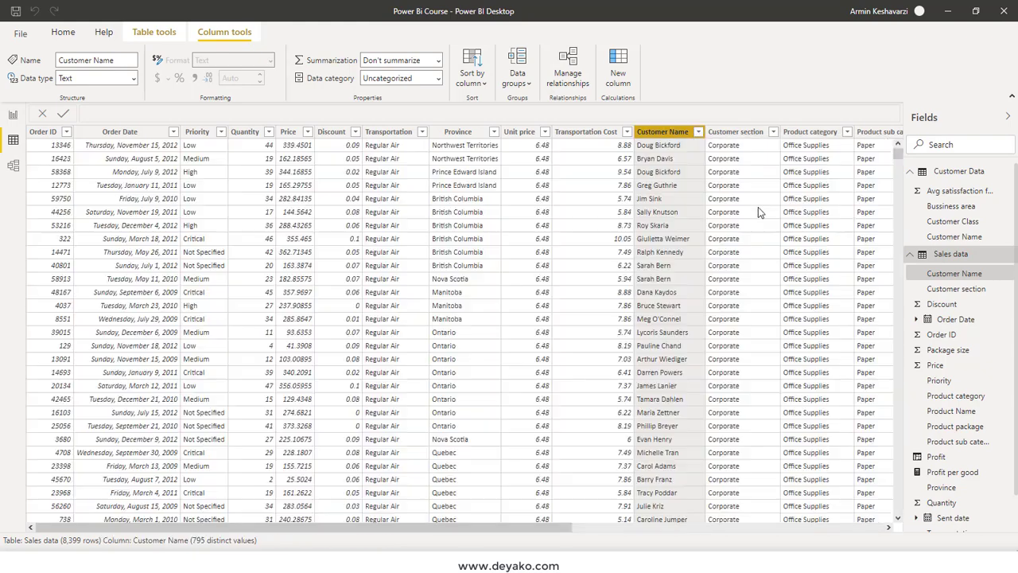
left_click(12, 116)
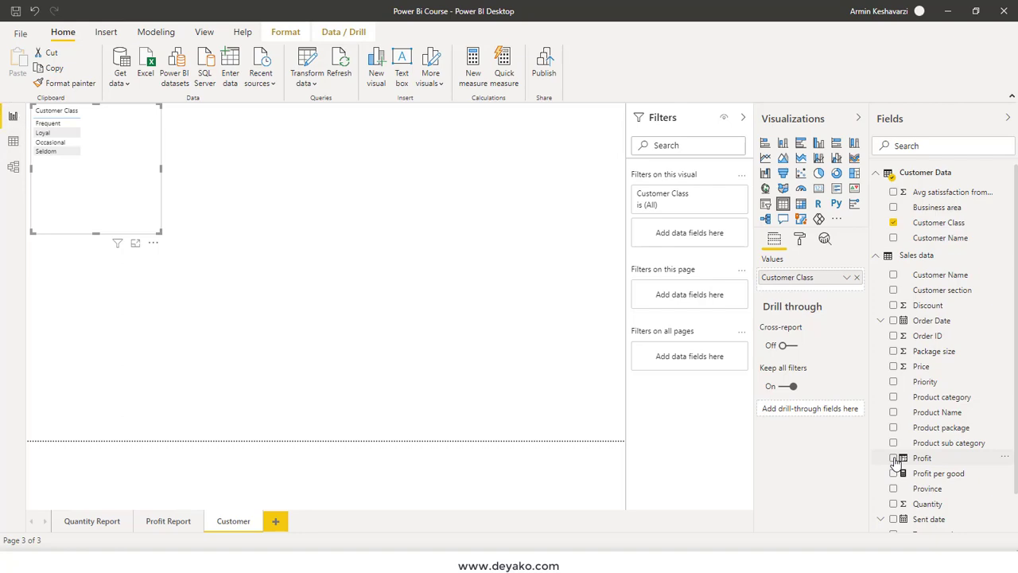
- Add Sales data's Profit to the Customer Class table, showing 2,339,877.47 for every class
left_click(893, 458)
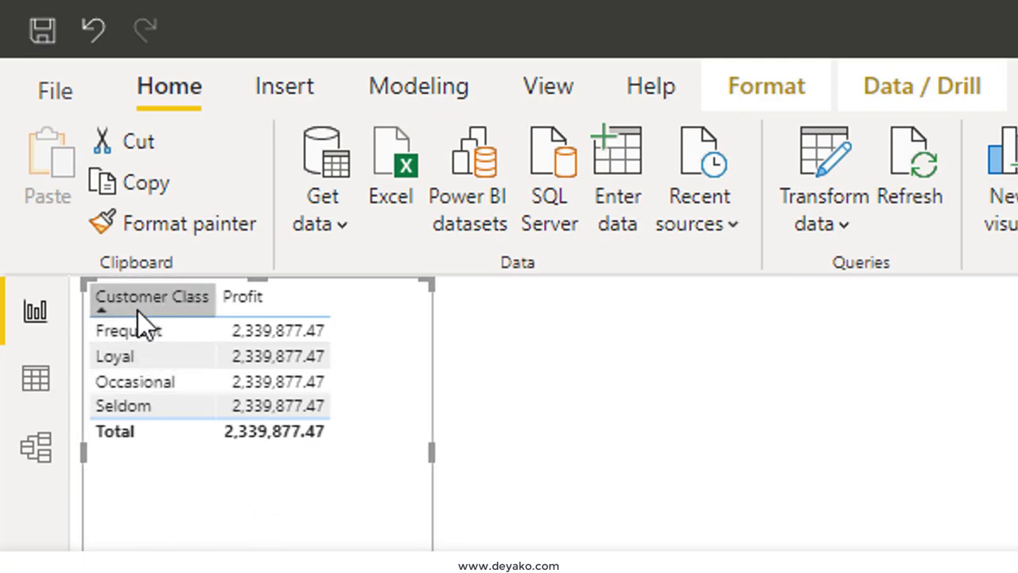
left_click(97, 329)
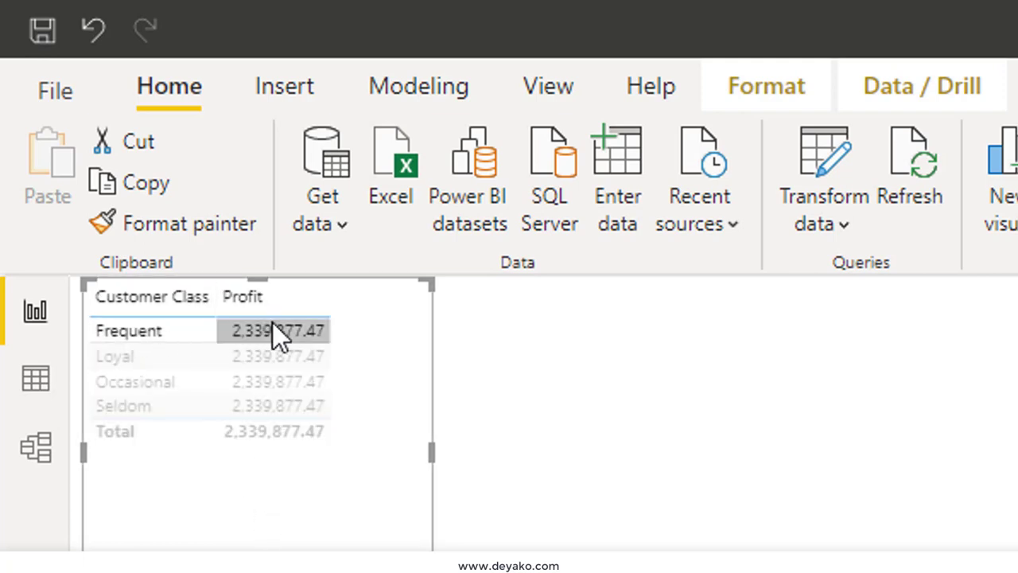
left_click(371, 405)
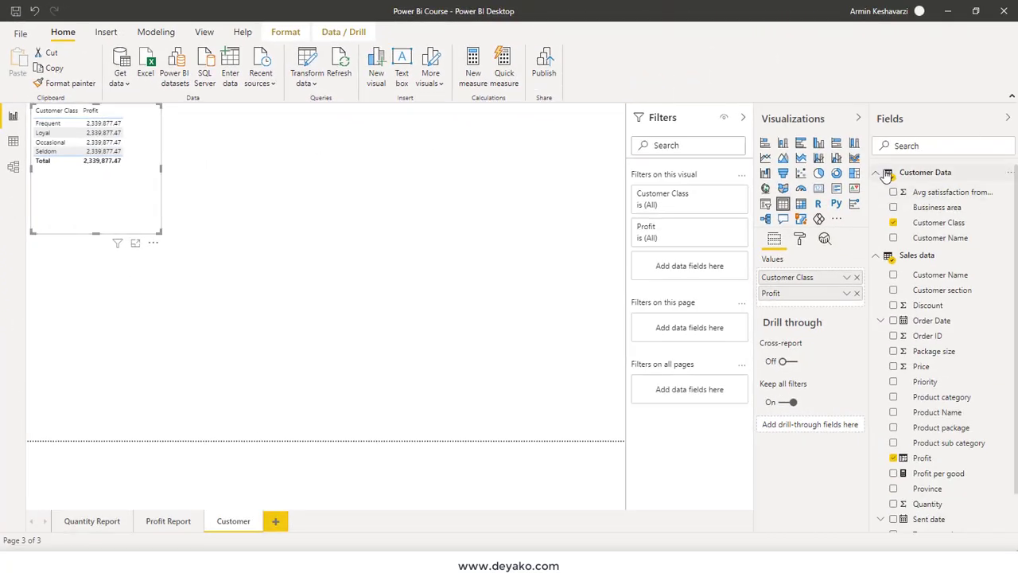
left_click(881, 175)
left_click(881, 175)
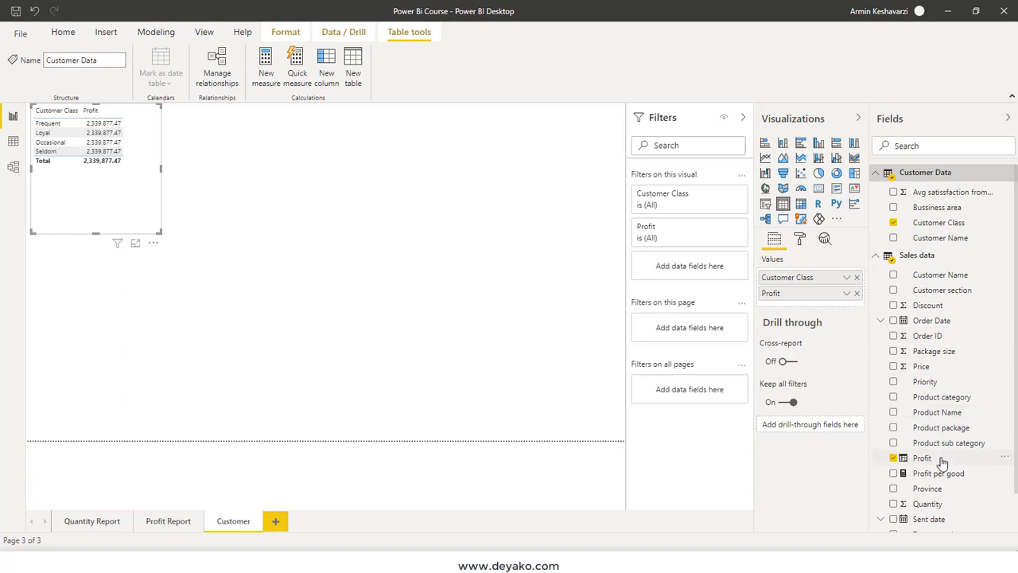
left_click(899, 458)
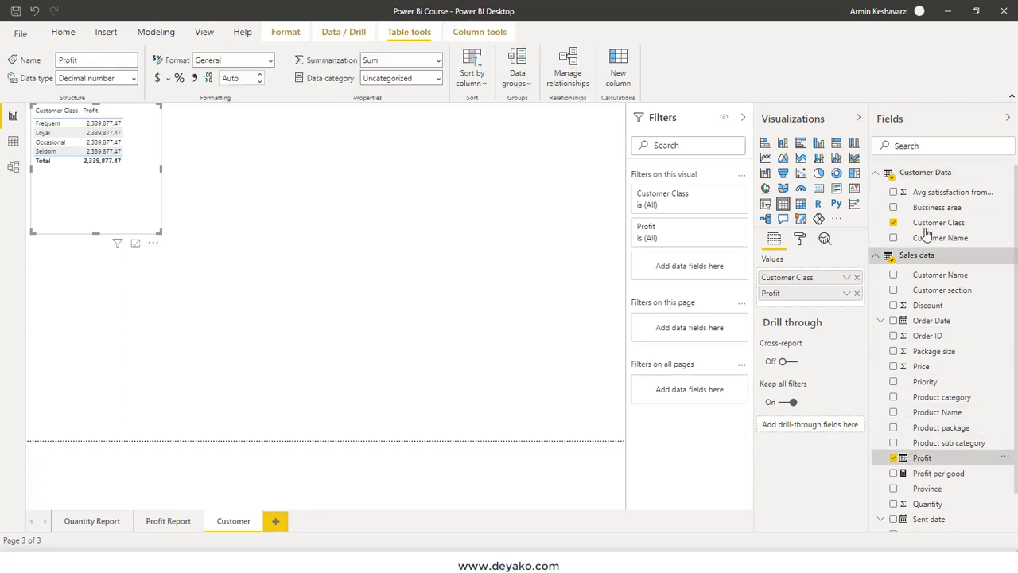
left_click(899, 225)
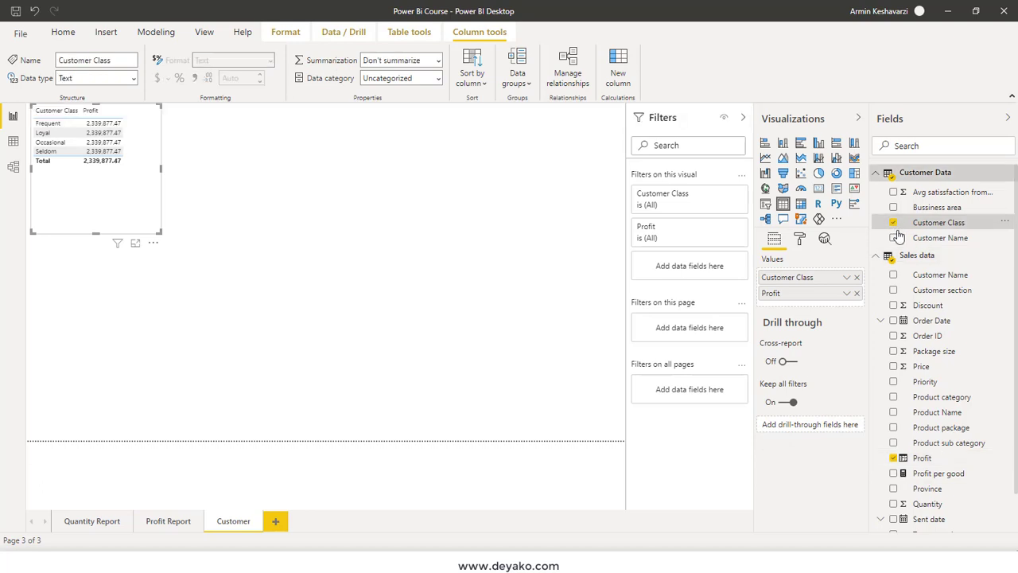
left_click(895, 459)
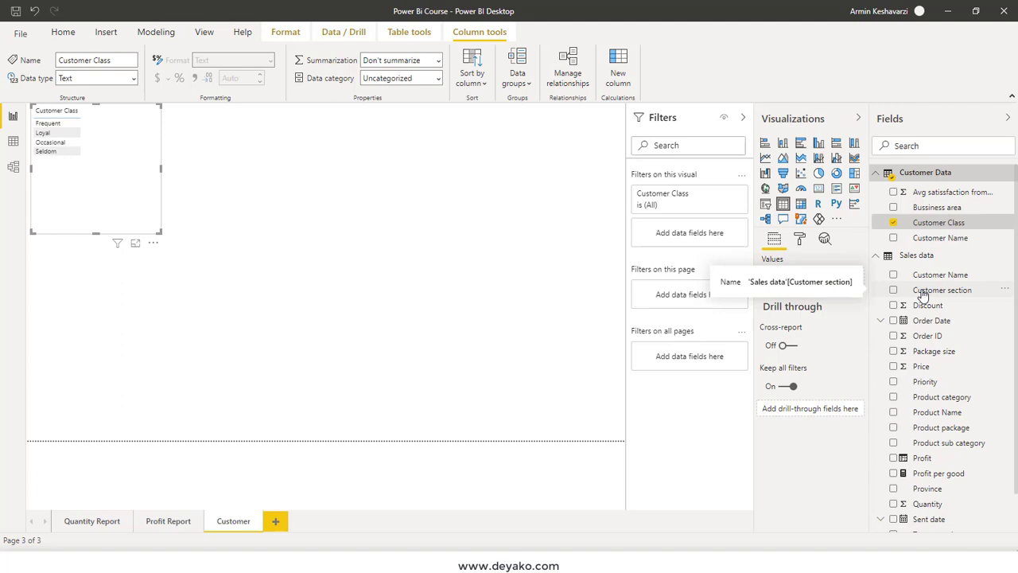
left_click(893, 224)
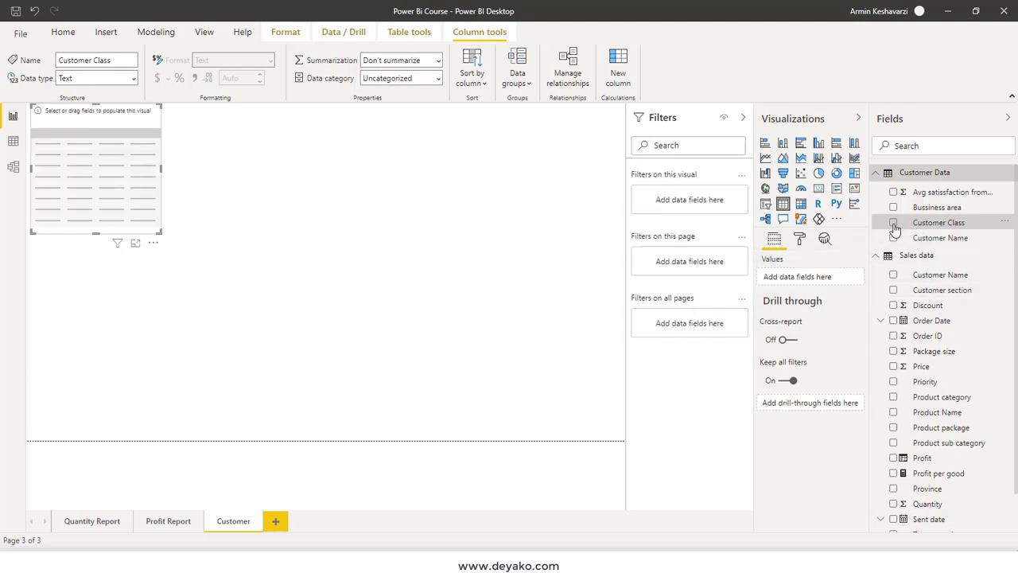
left_click(893, 223)
left_click(894, 458)
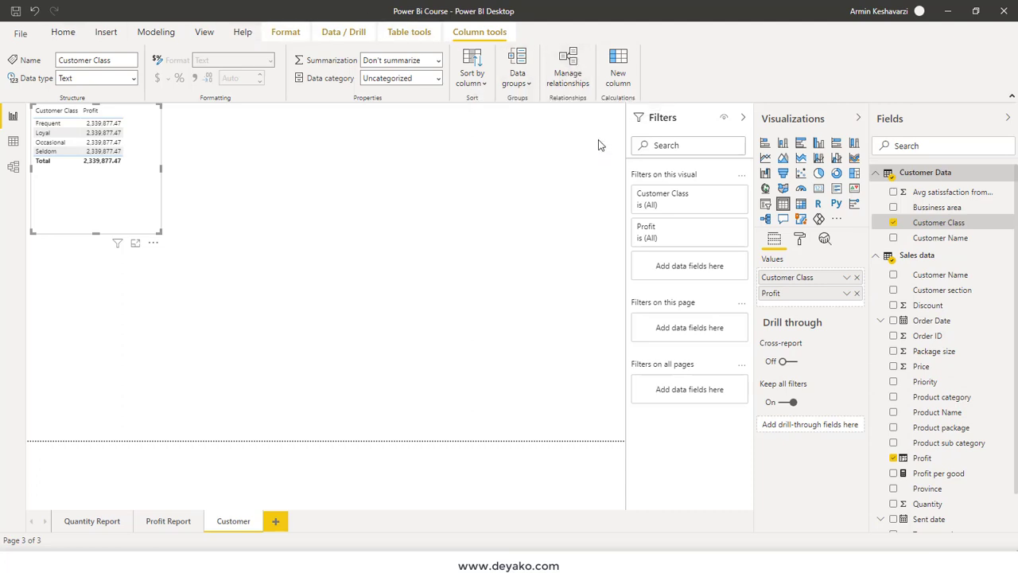
- Open Model view and reposition the Customer Data and Sales data table cards apart
left_click(9, 169)
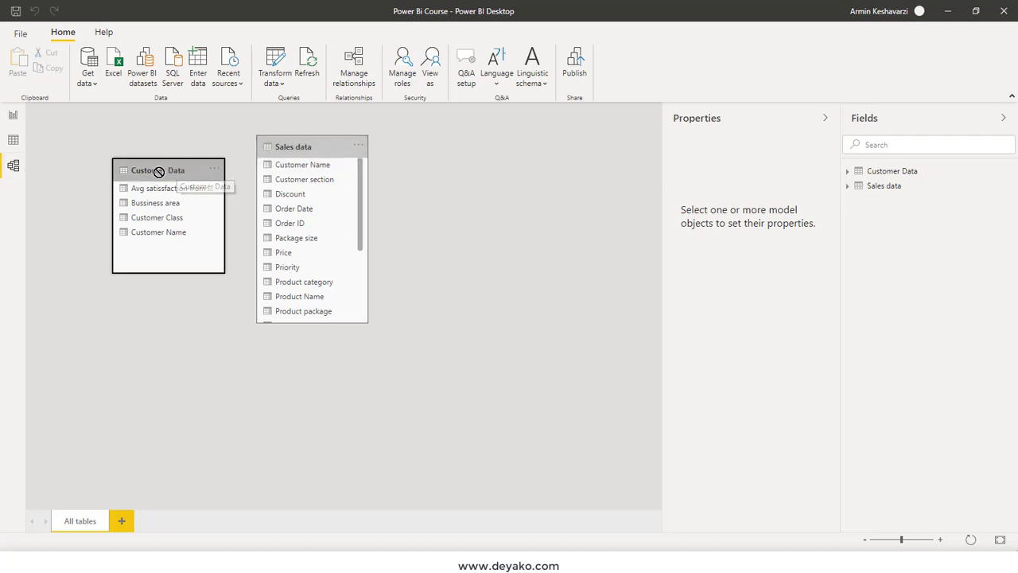
left_click_drag(163, 170, 150, 153)
mouse_move(295, 148)
left_mouse_down()
mouse_move(330, 156)
mouse_move(349, 242)
mouse_move(327, 295)
left_mouse_up()
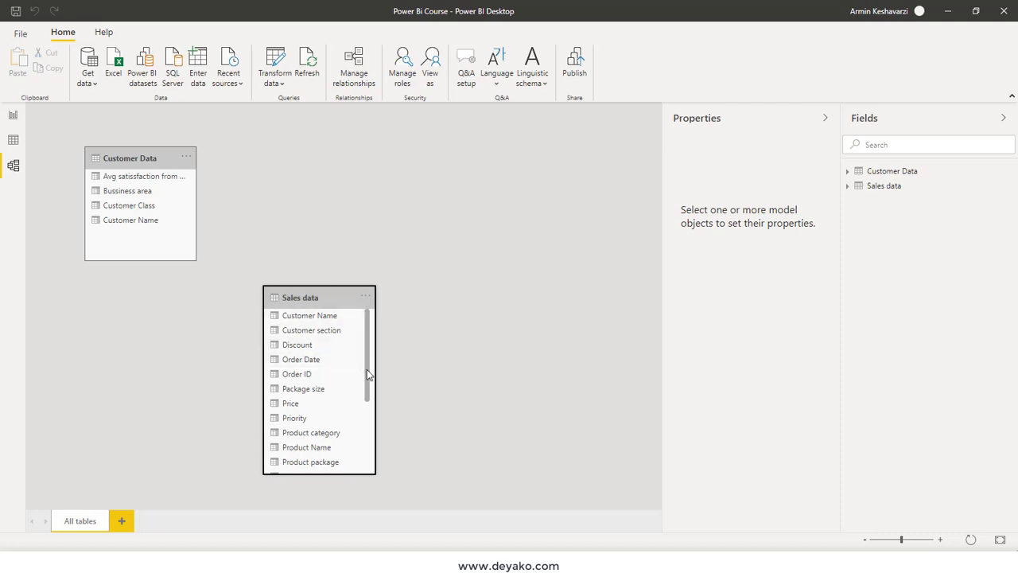
mouse_move(367, 377)
left_mouse_down()
mouse_move(374, 461)
mouse_move(357, 332)
left_mouse_up()
left_click_drag(114, 153, 155, 140)
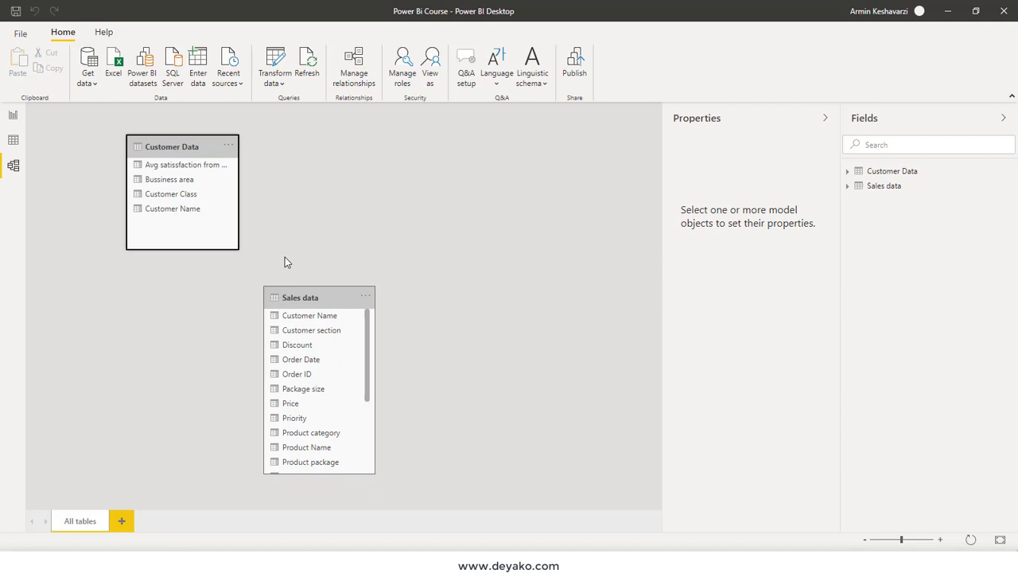
- Create a one-to-many relationship from Customer Data to Sales data on Customer Name
left_click(163, 211)
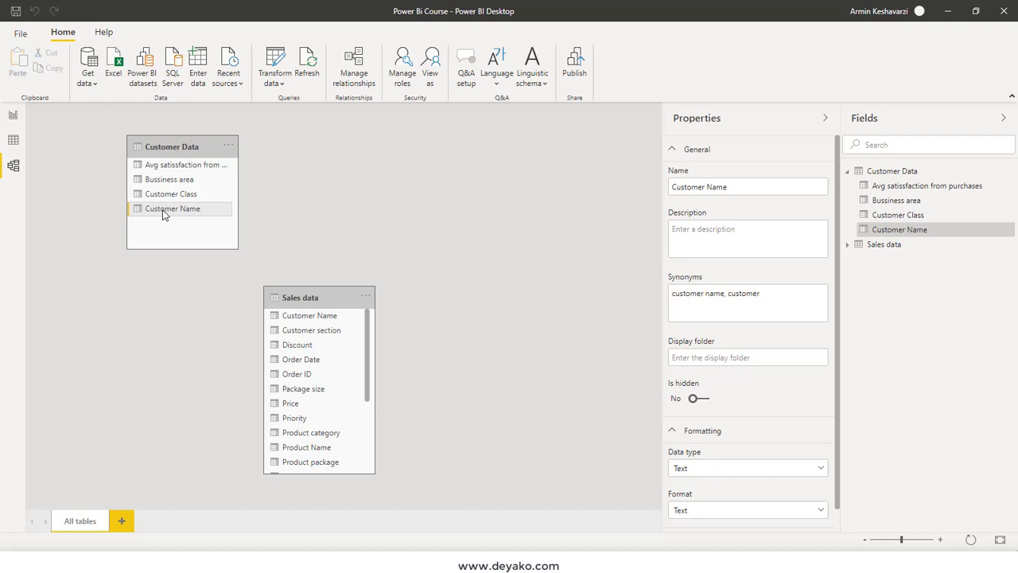
left_click_drag(163, 209, 306, 325)
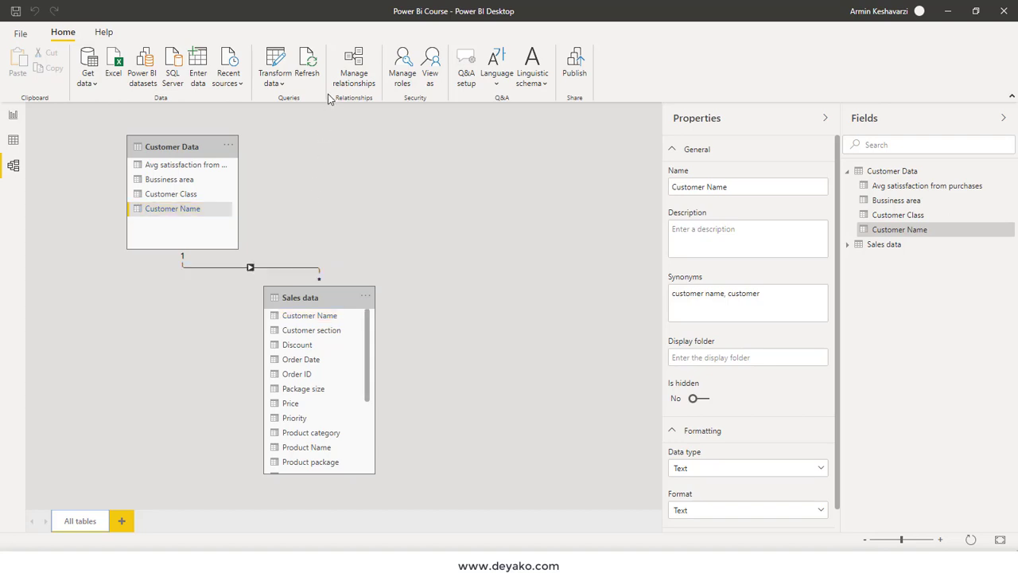
left_click(354, 75)
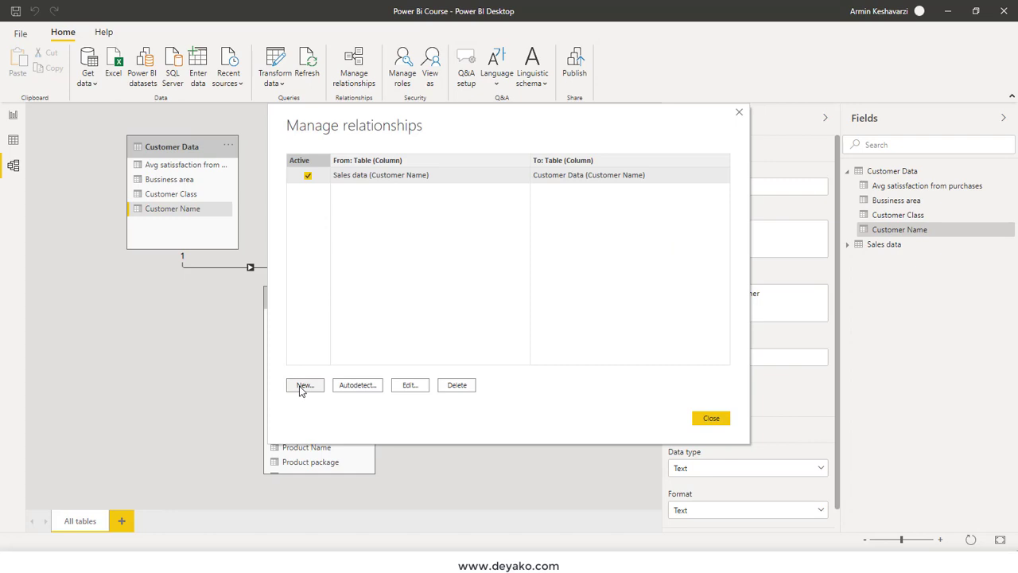
left_click(711, 418)
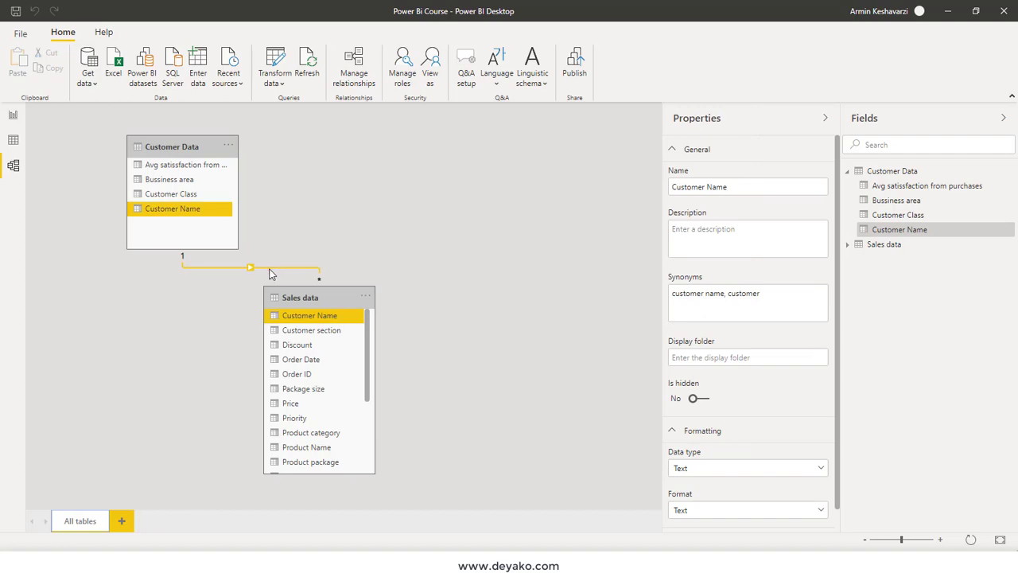
double_click(255, 269)
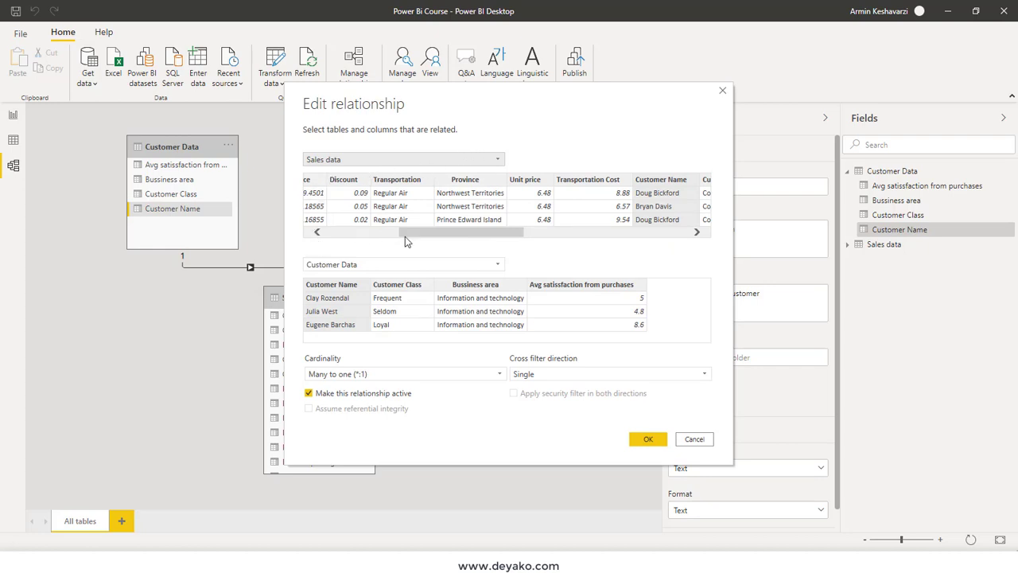
left_click_drag(405, 237, 533, 232)
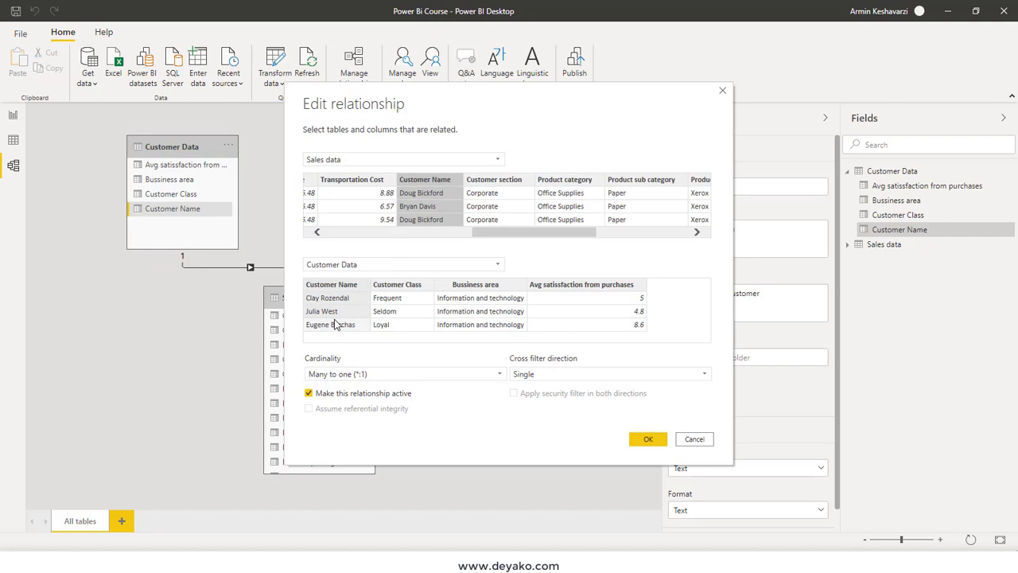
left_click(601, 375)
left_click(600, 376)
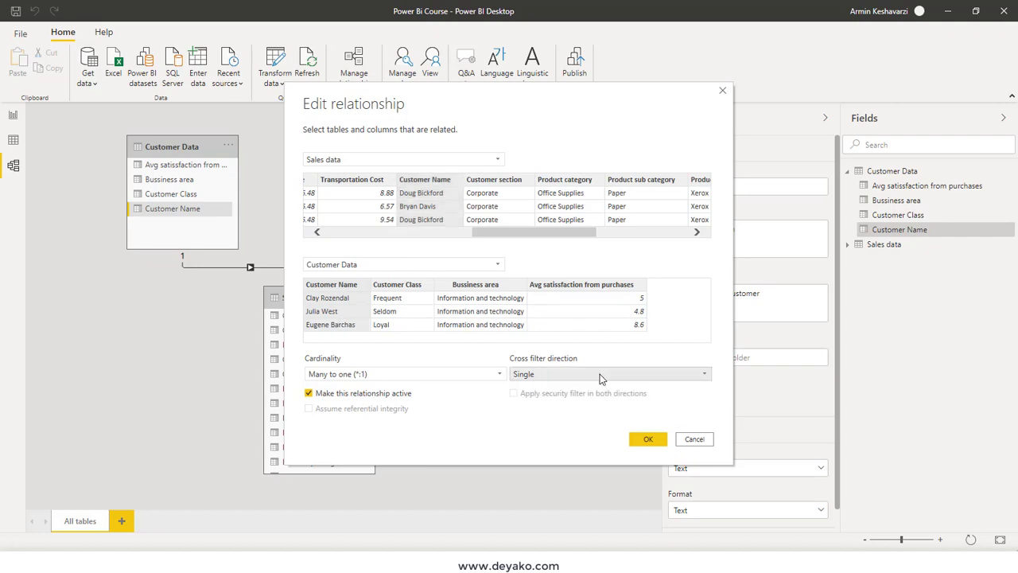
left_click(634, 438)
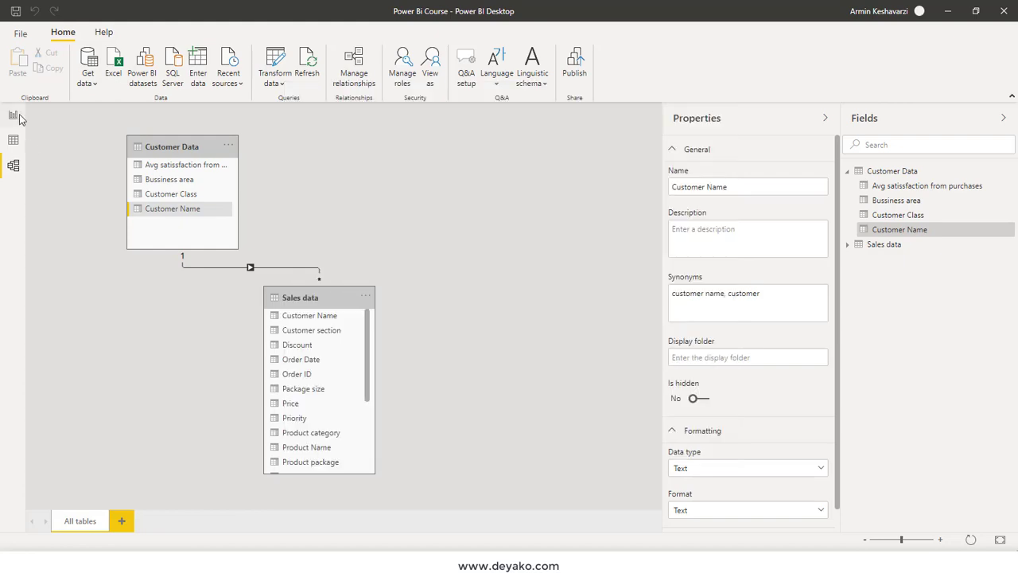
- Convert the profit table into a wide, short clustered column chart of Profit by Customer Class
left_click(13, 116)
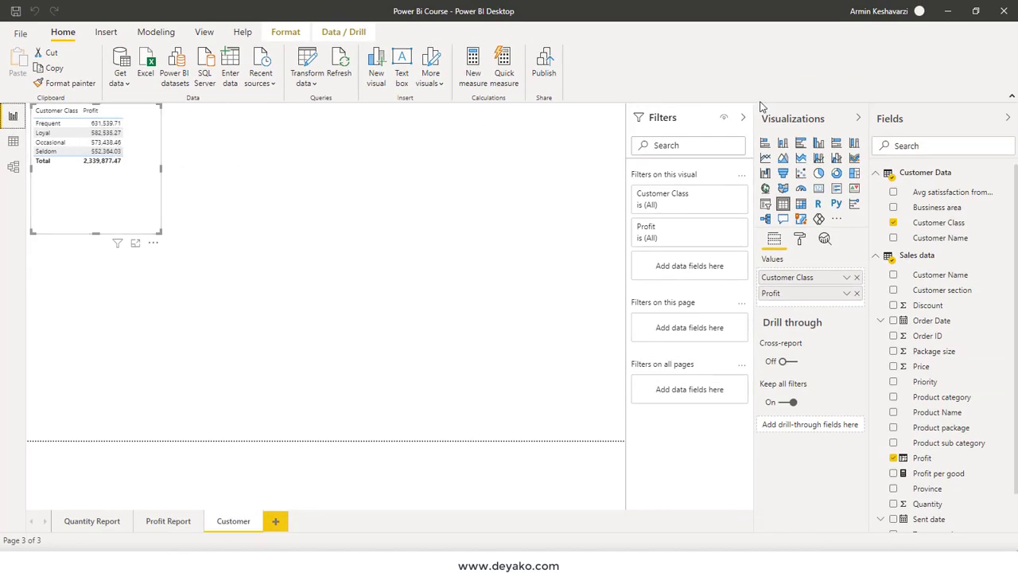
left_click(820, 174)
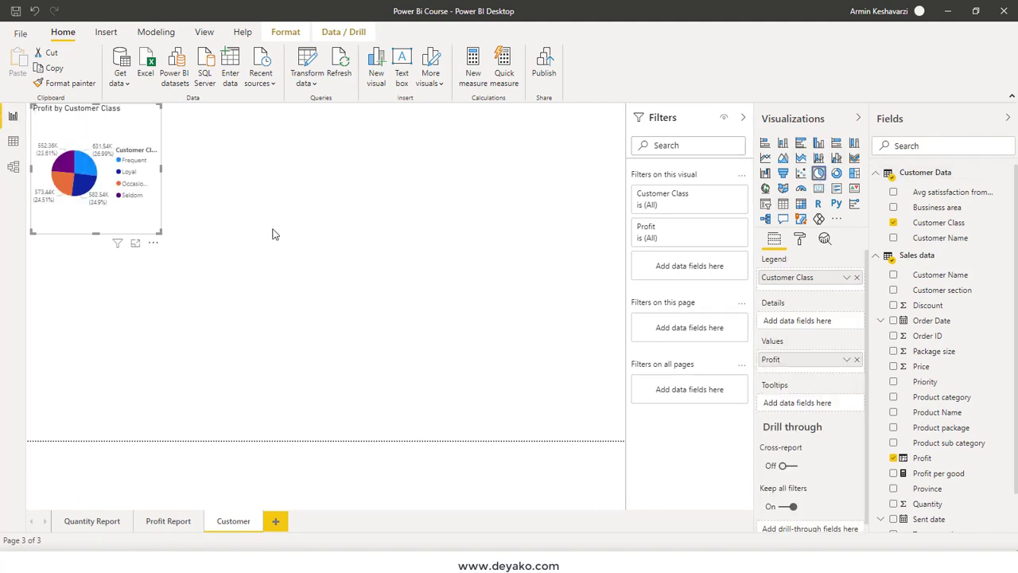
left_click_drag(159, 232, 245, 271)
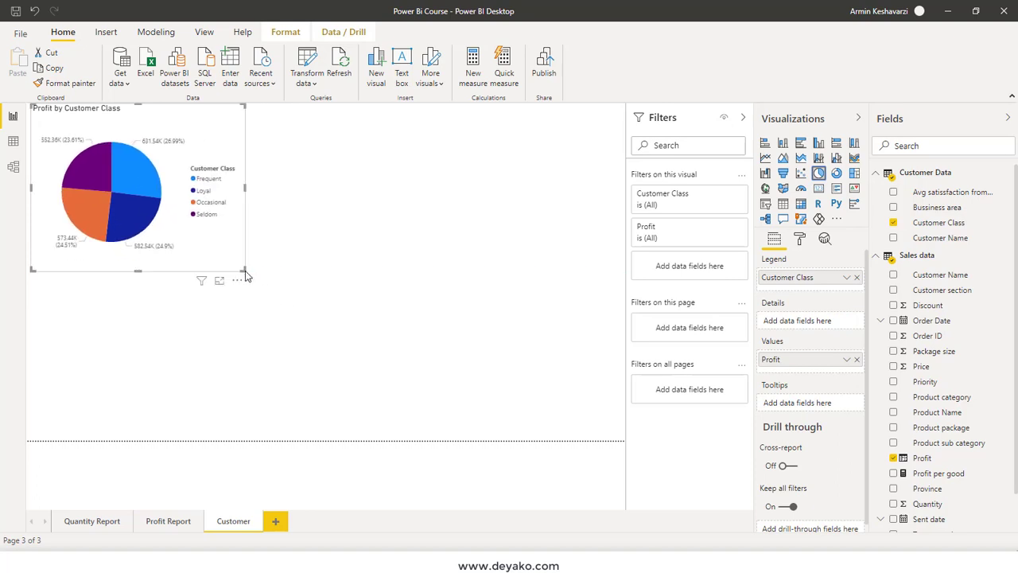
left_click(783, 145)
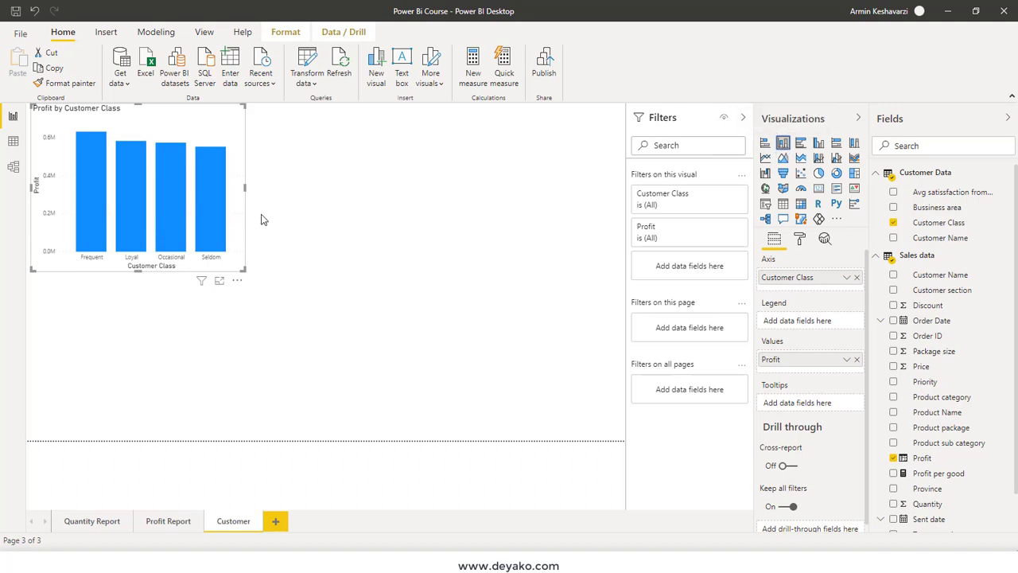
mouse_move(244, 270)
left_mouse_down()
mouse_move(360, 229)
mouse_move(354, 271)
left_mouse_up()
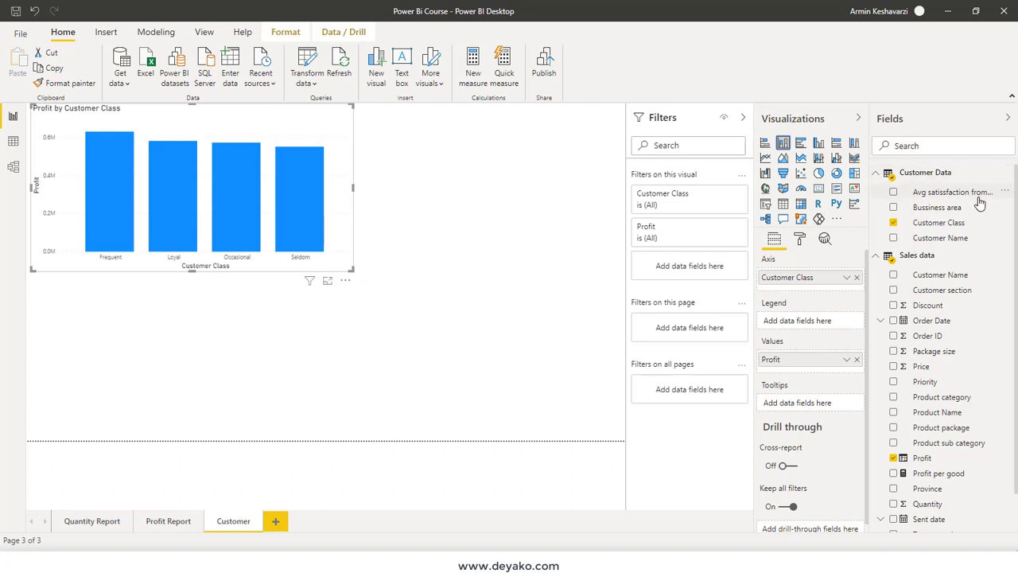
- Add a new visual listing Bussiness area with Quantity and Profit
key("Escape")
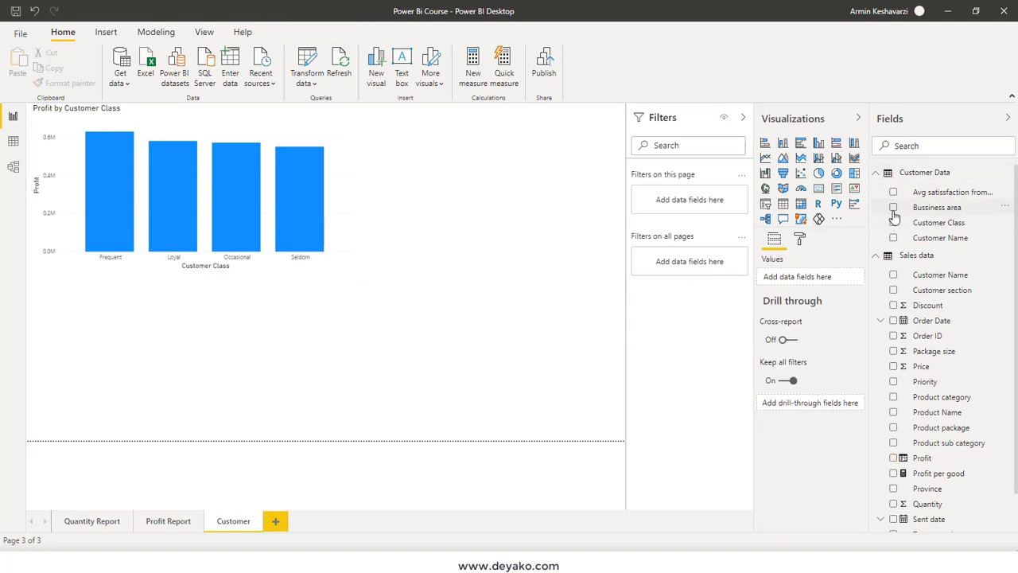
left_click(893, 208)
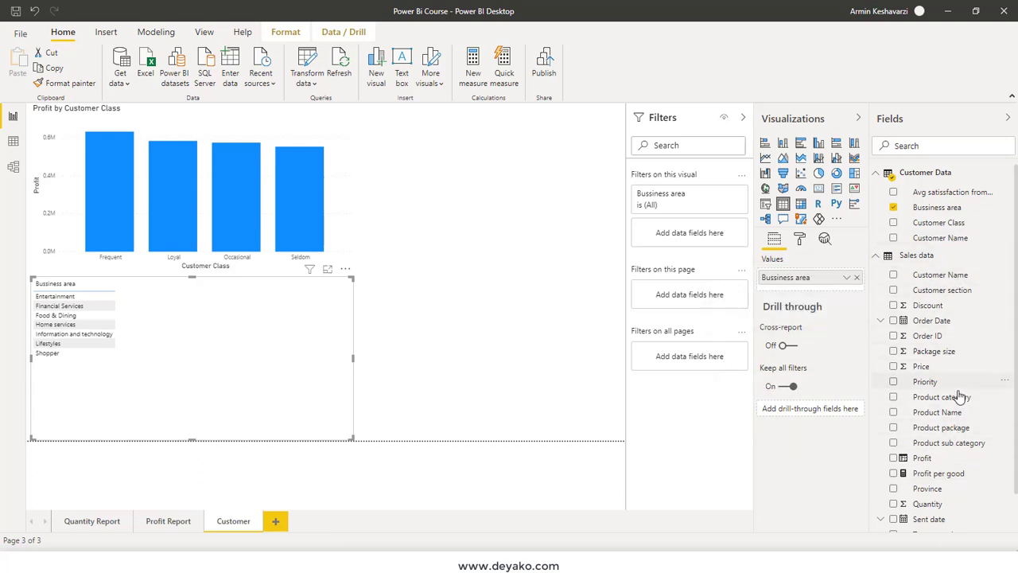
left_click(893, 503)
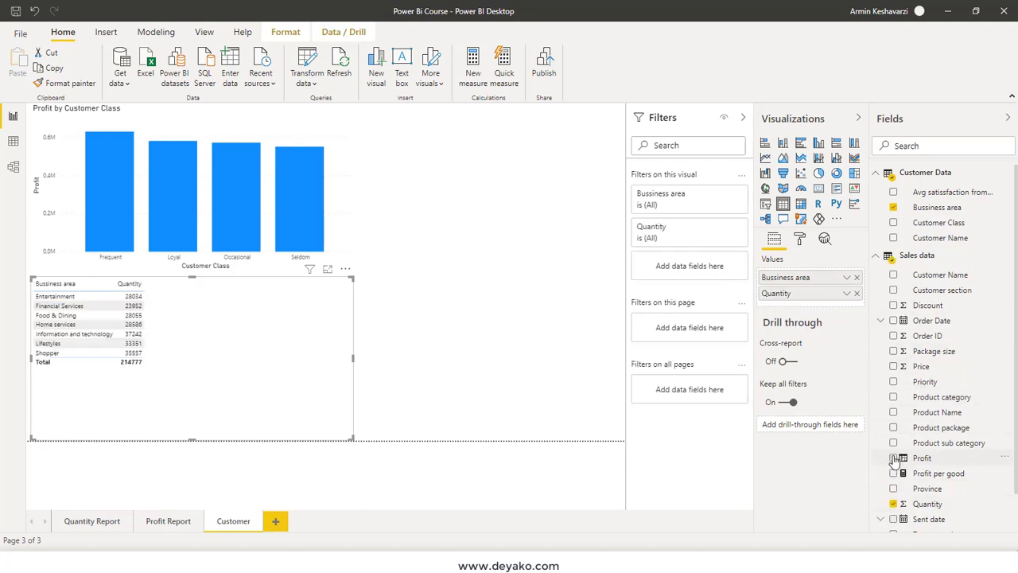
left_click(893, 458)
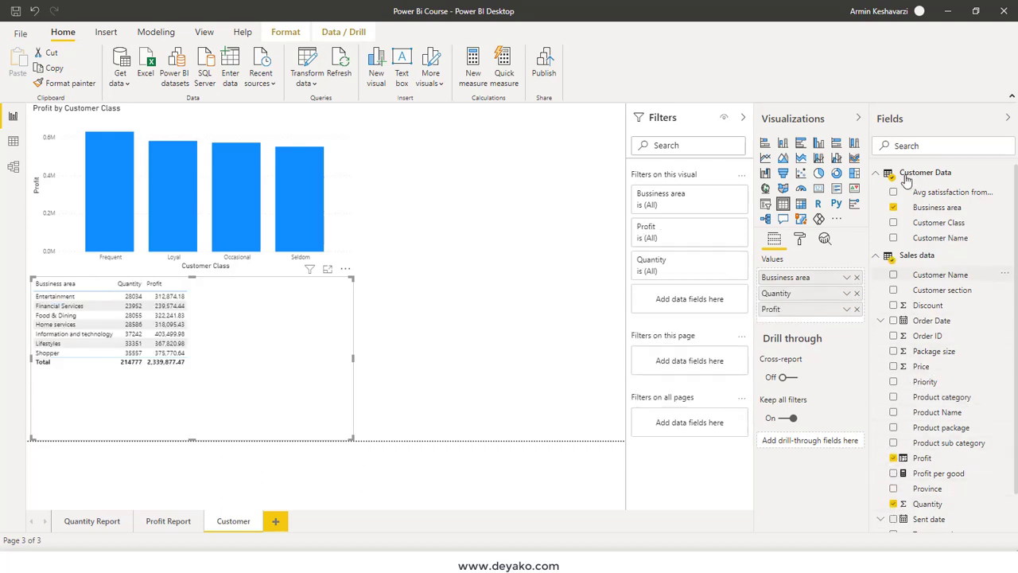
- Turn the visual into a line and stacked column chart
left_click(783, 143)
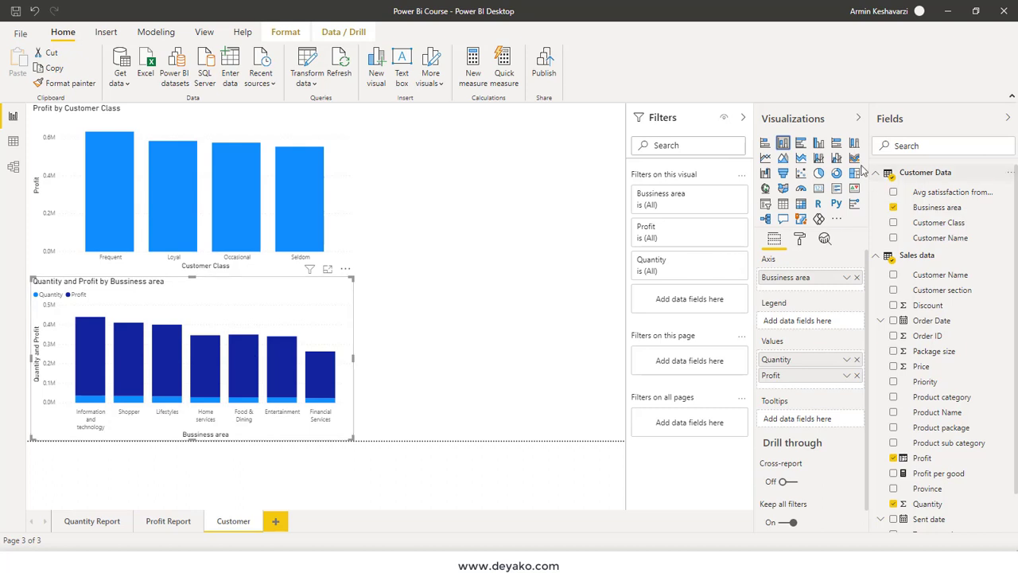
left_click(766, 158)
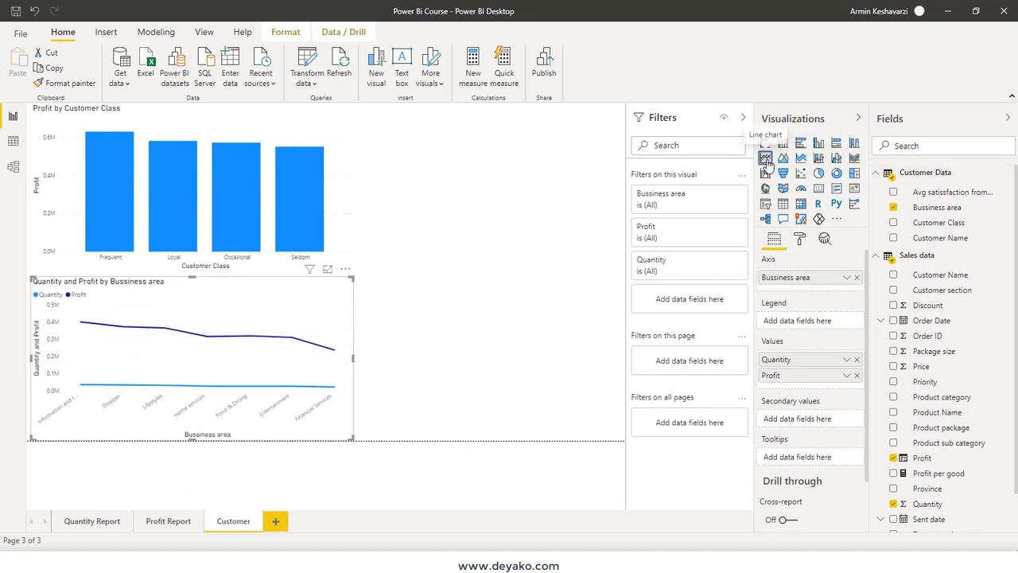
left_click(819, 157)
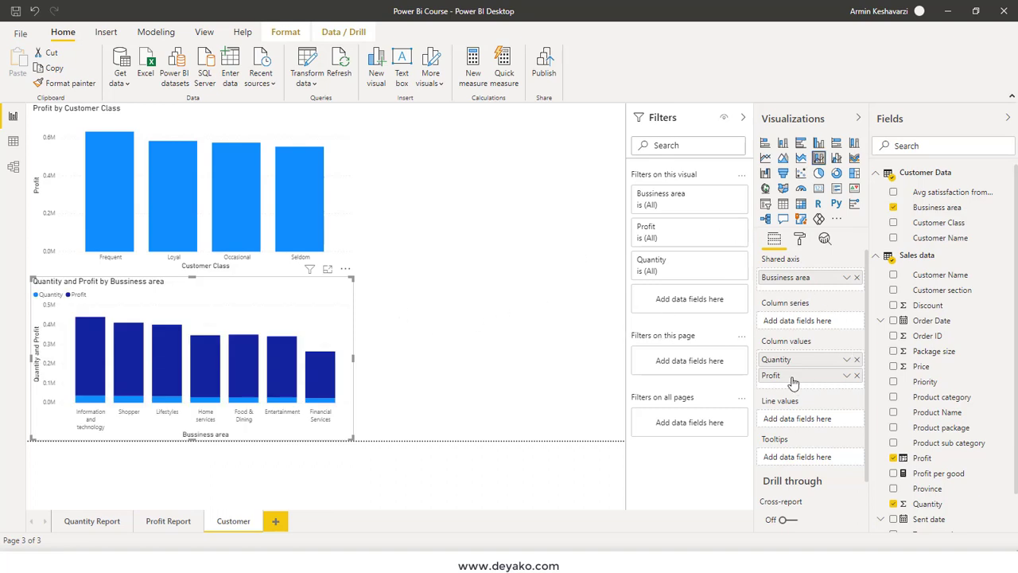
- Show Profit as a line over the Quantity columns and widen the business area chart
left_click_drag(794, 376, 795, 418)
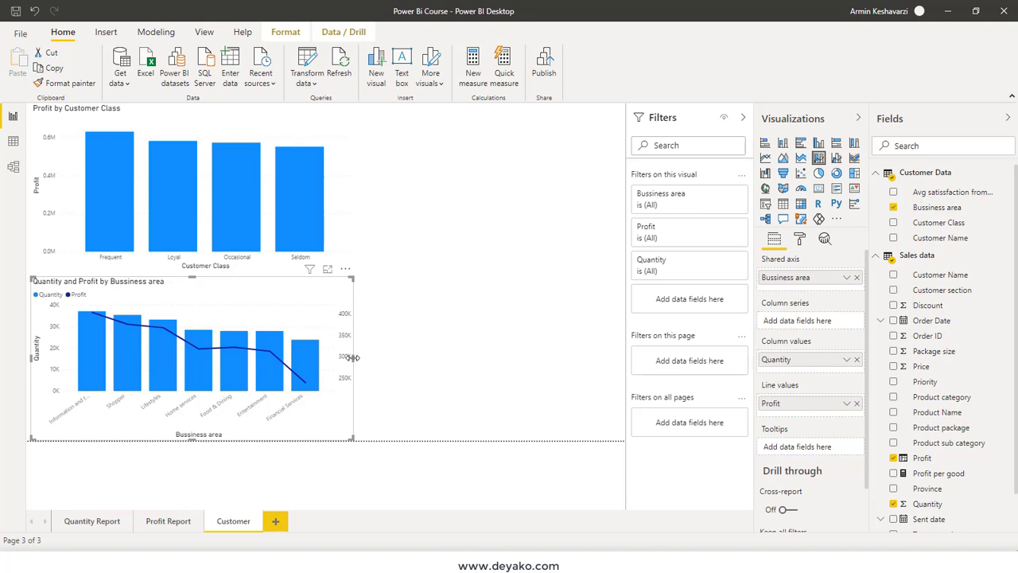
left_click_drag(393, 360, 552, 352)
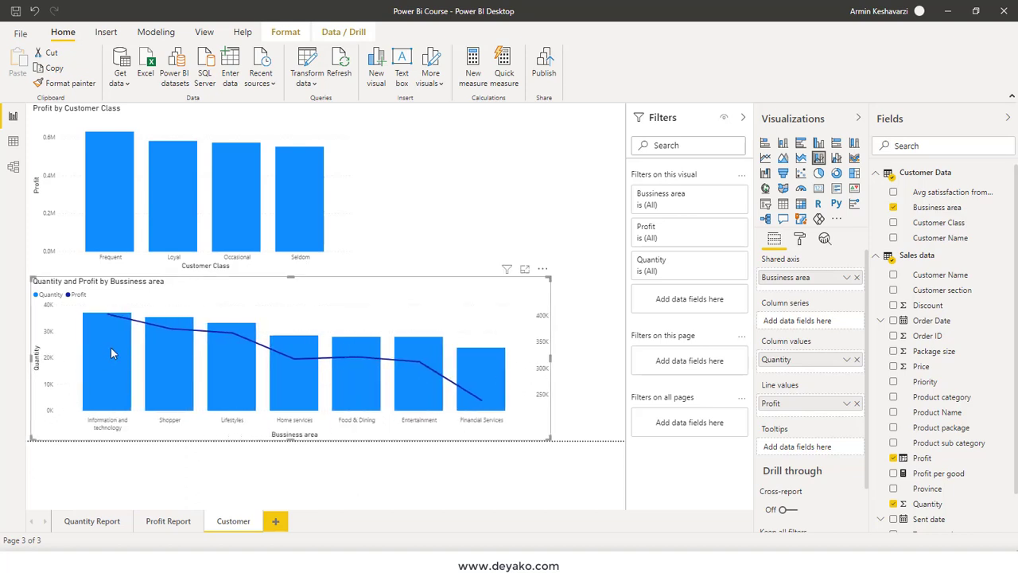
mouse_move(429, 349)
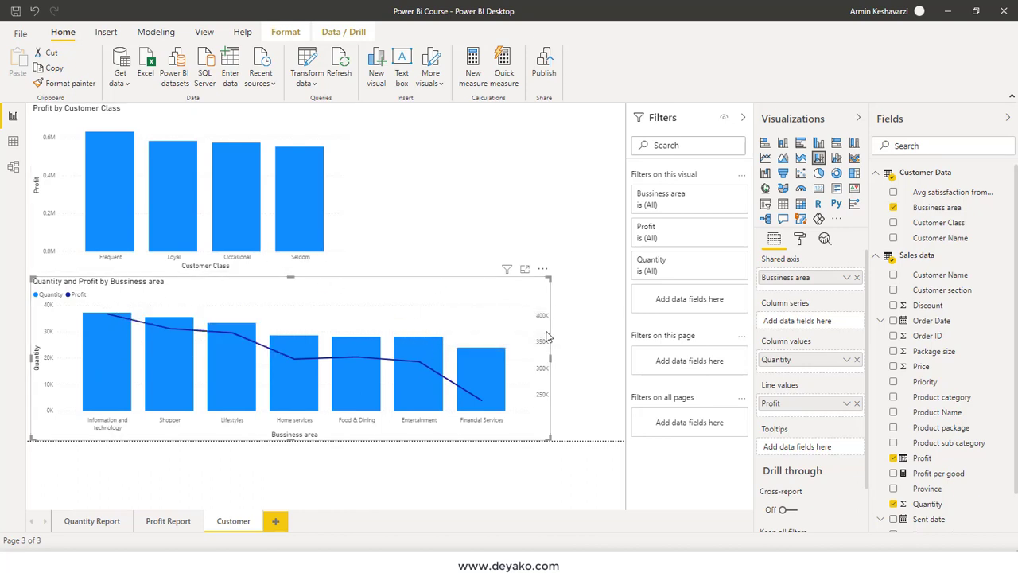
mouse_move(497, 389)
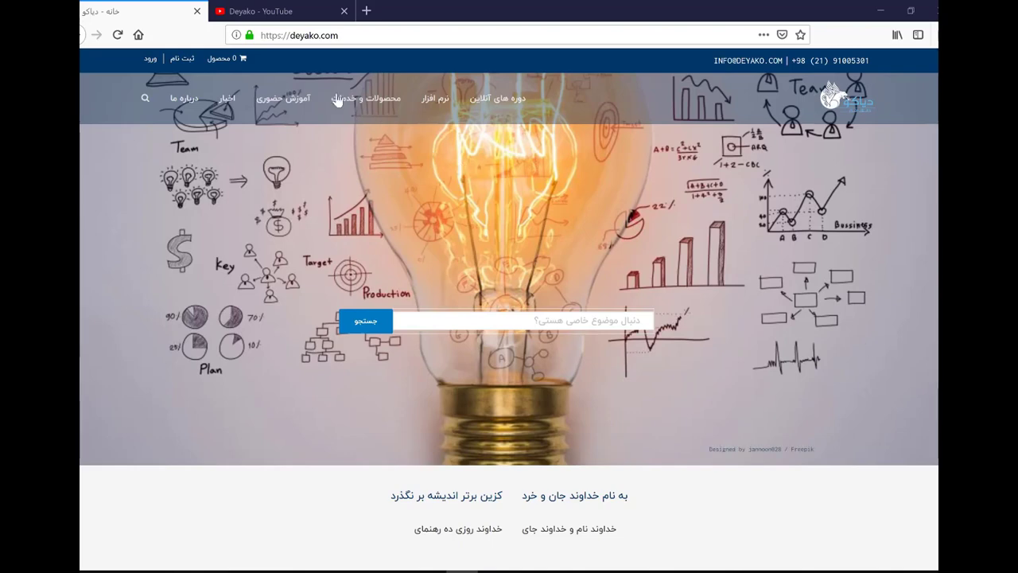
- Go to the Deyako - YouTube tab, then bring up the Deyako Telegram channel info with Alt+Tab
left_click(286, 12)
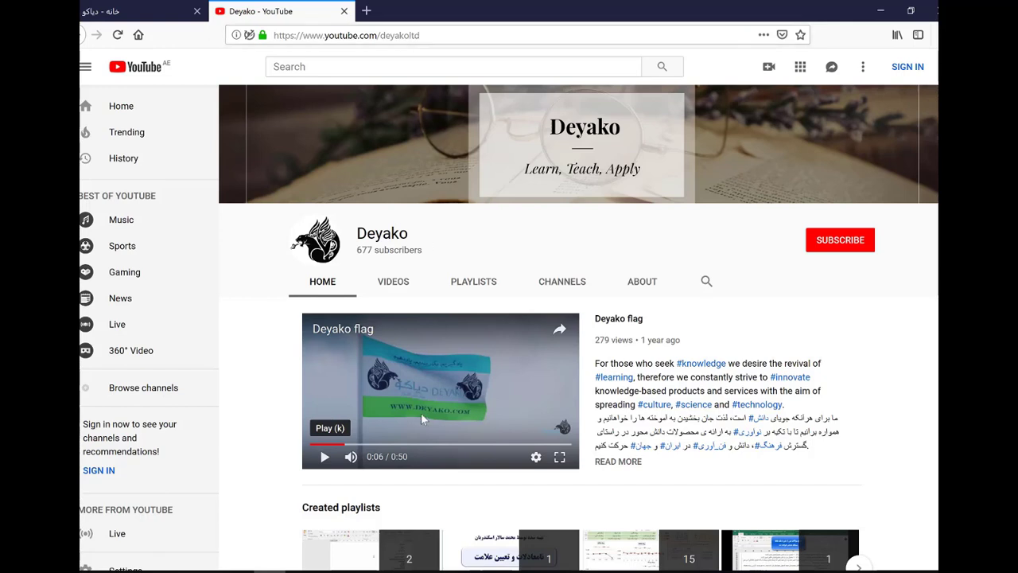
key("alt+Tab")
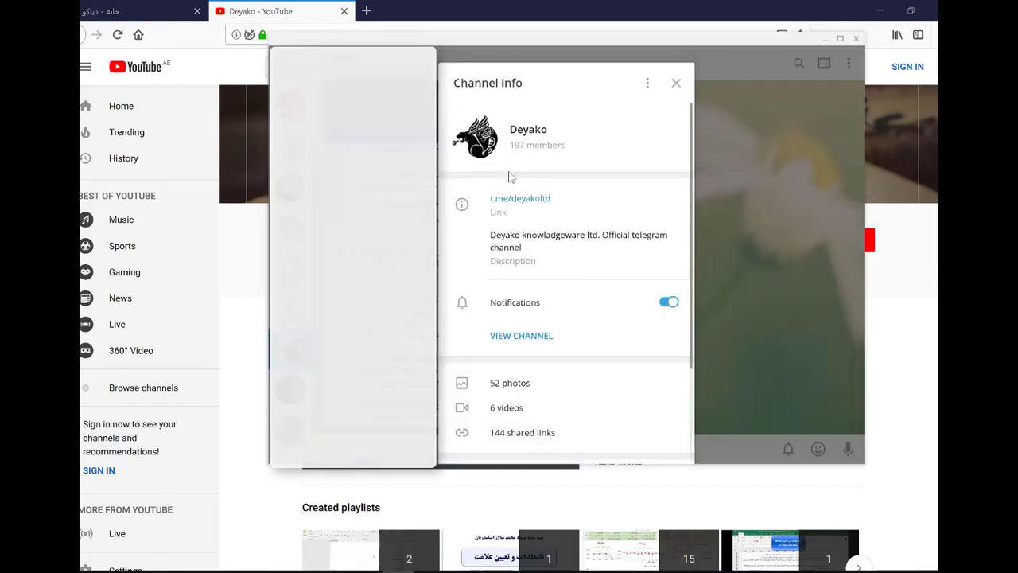